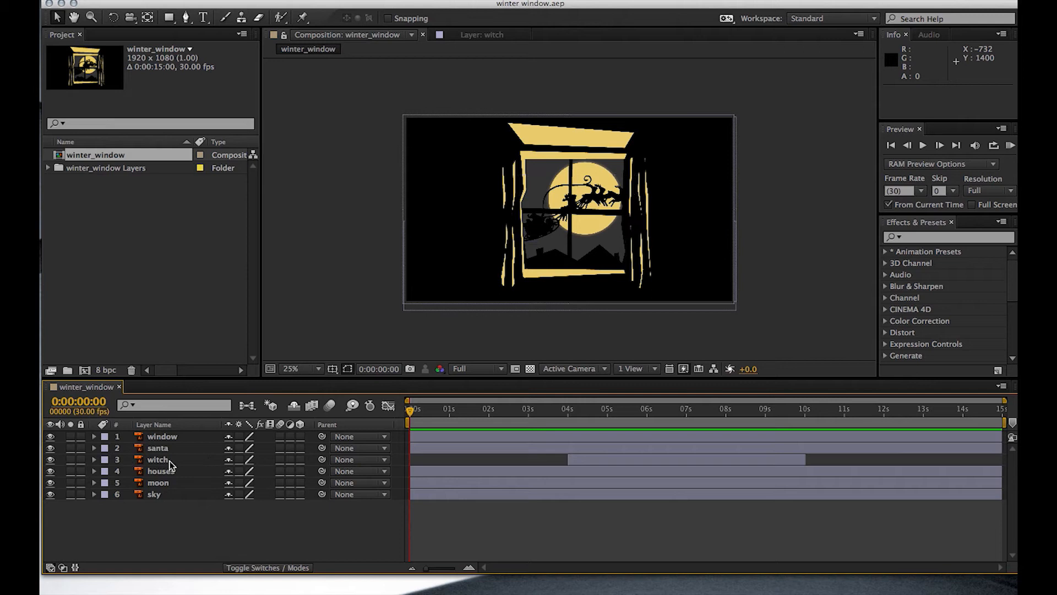
- Hide the santa and window layers in the winter_window composition
left_click(50, 449)
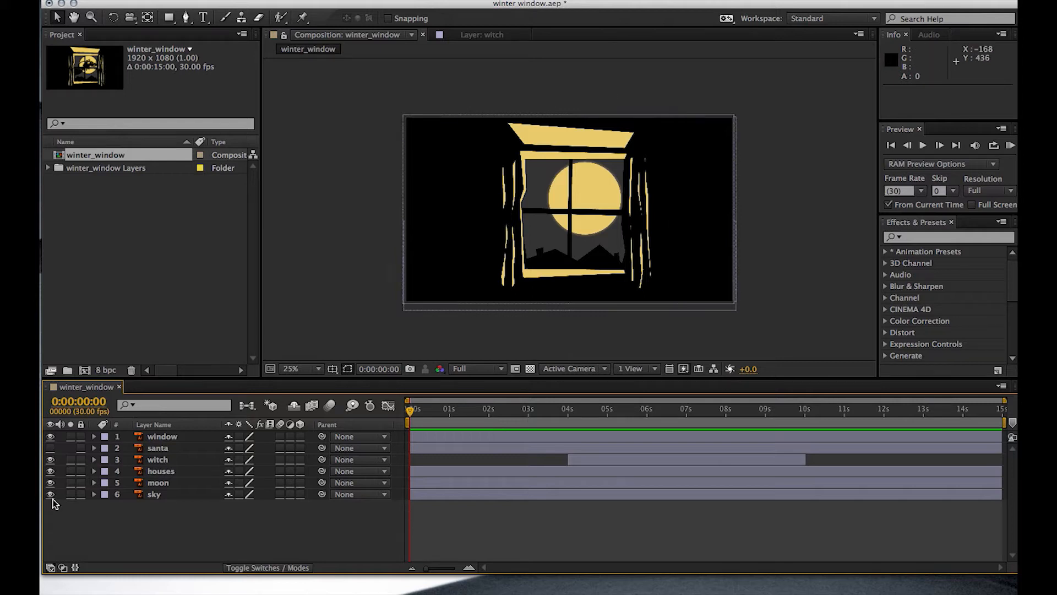
left_click(50, 438)
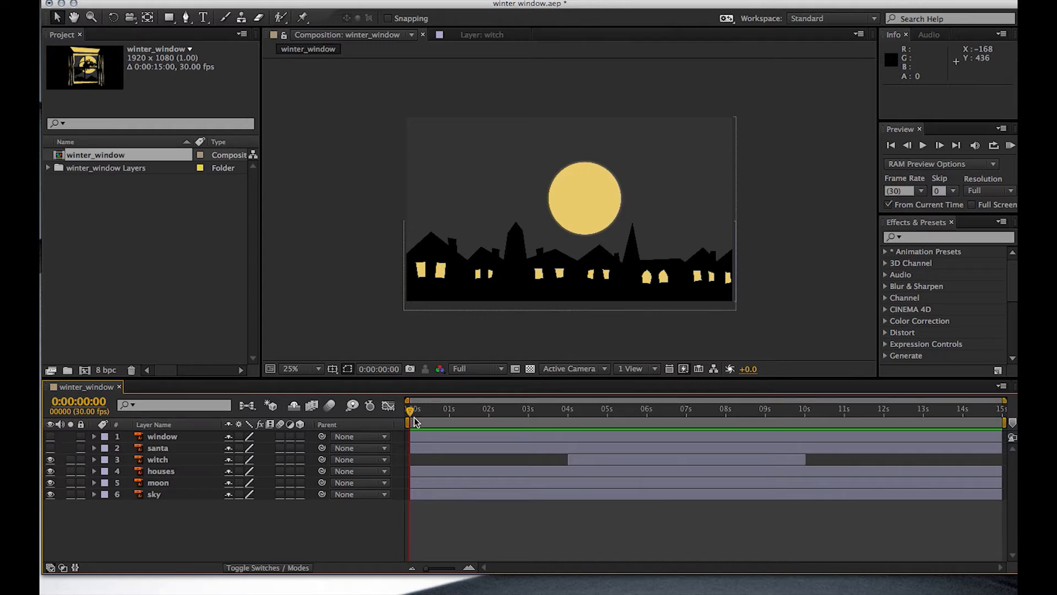
- Extend the witch layer's in and out points to span the full 15-second timeline
left_click_drag(410, 412, 613, 429)
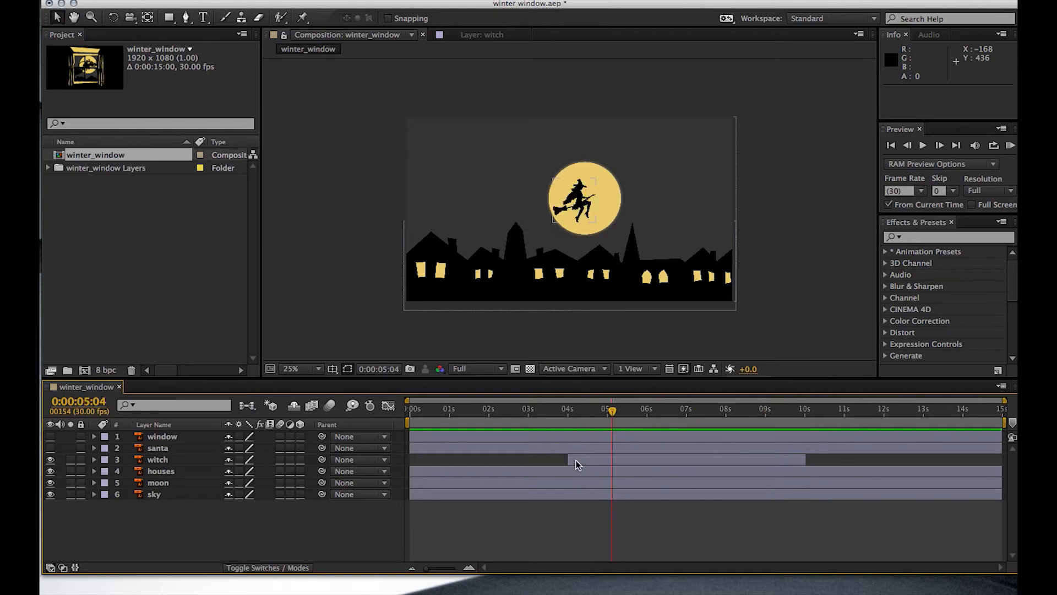
left_click_drag(610, 418, 585, 417)
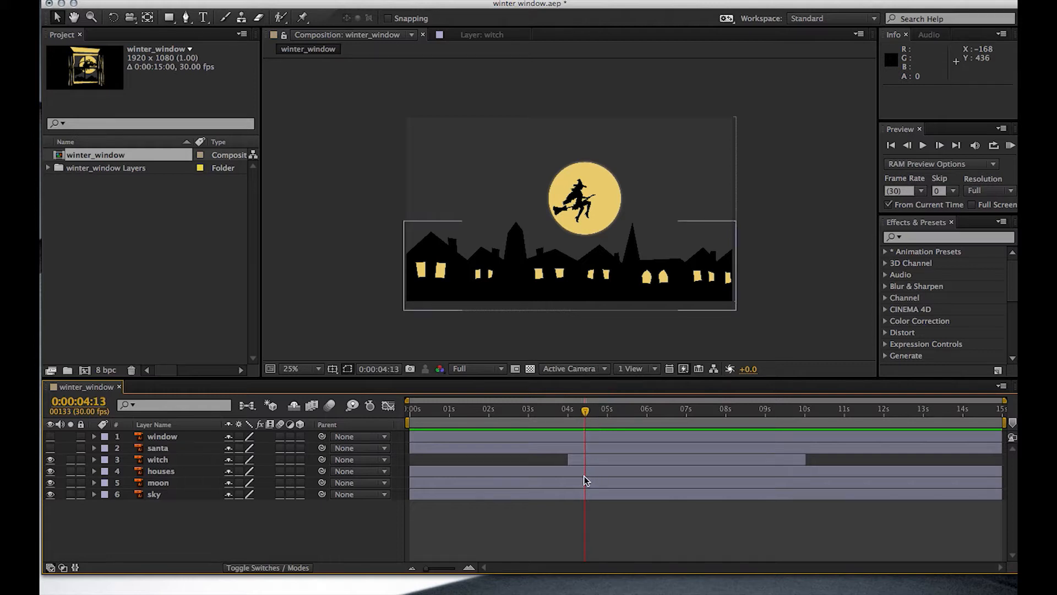
left_click_drag(569, 462, 412, 469)
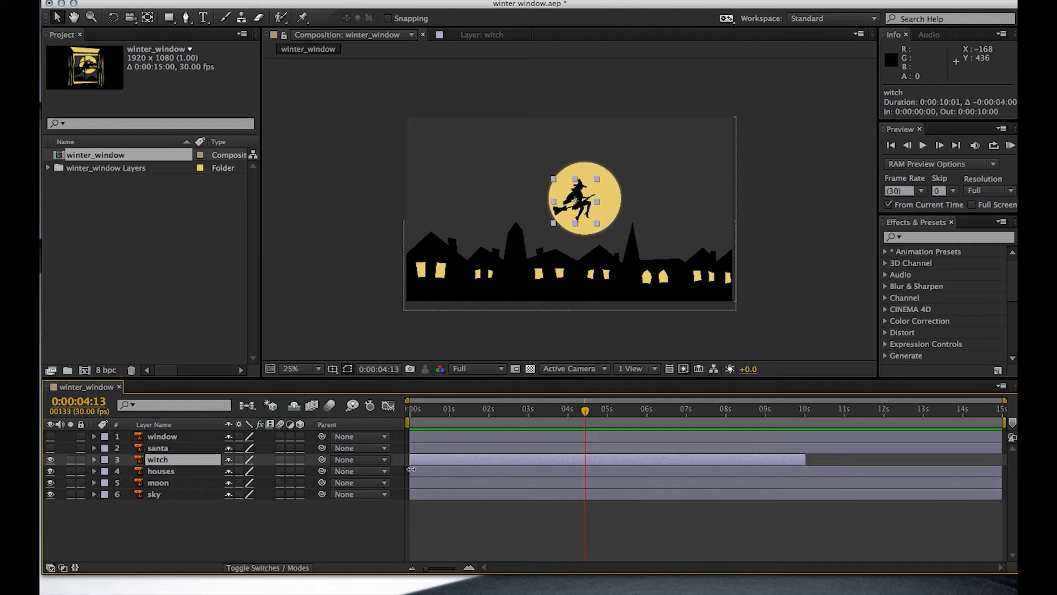
left_click_drag(807, 459, 1002, 463)
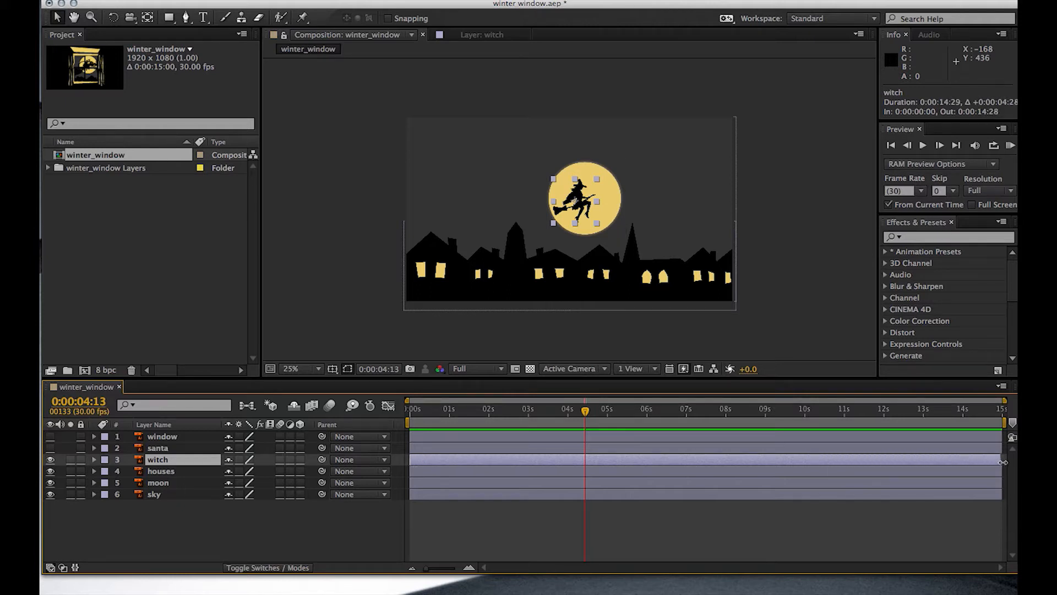
- At 0:00:00:00, place the witch off-canvas beyond the left edge at about (-217, 672.5) and add a Position keyframe
left_click_drag(585, 412, 408, 413)
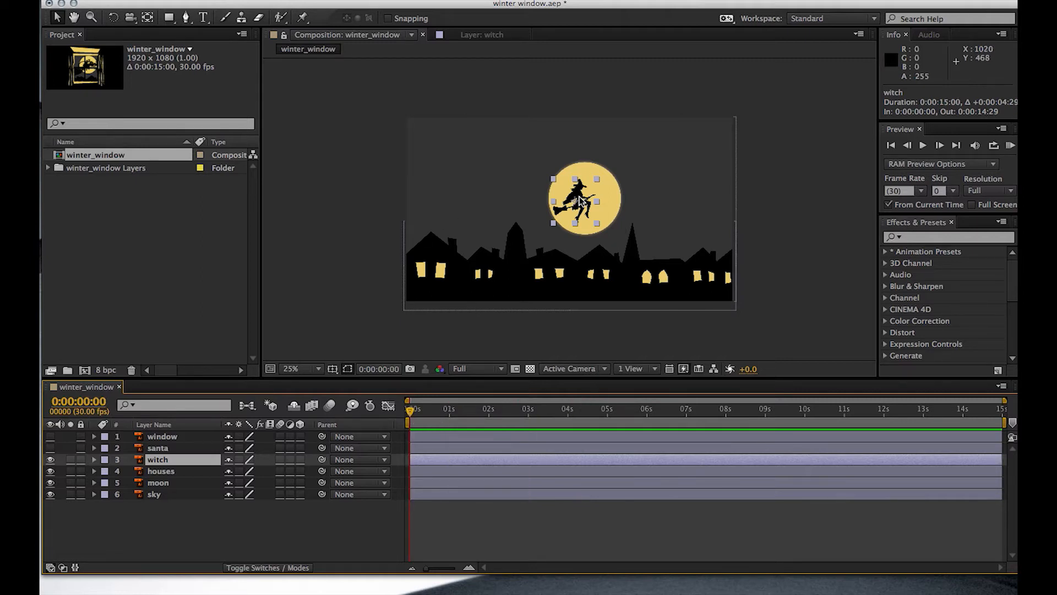
left_click_drag(582, 203, 381, 237)
left_click(383, 240)
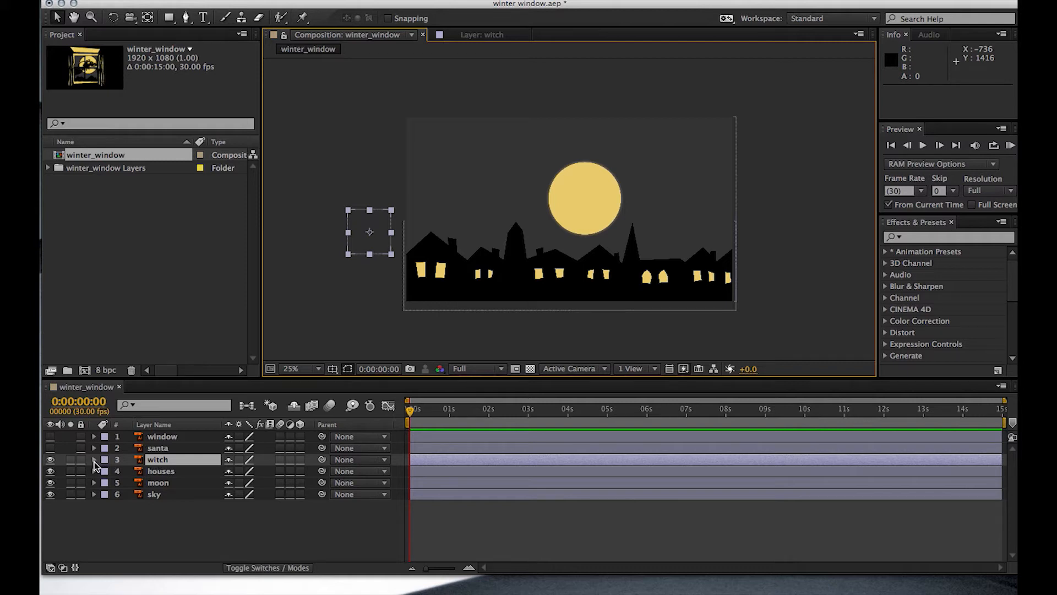
left_click(94, 460)
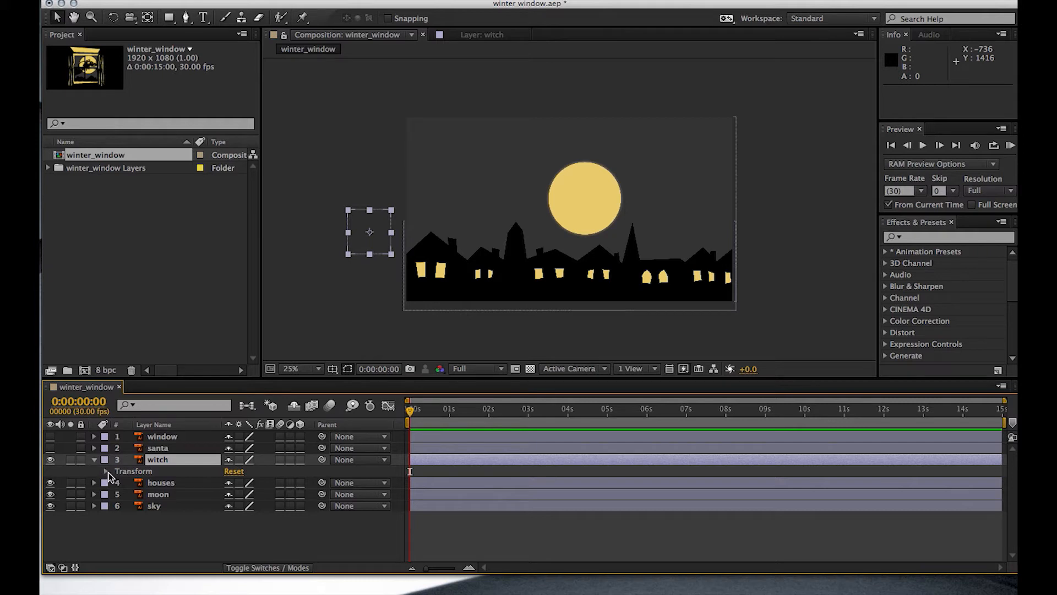
left_click(105, 471)
scroll(203, 491, "down", 1)
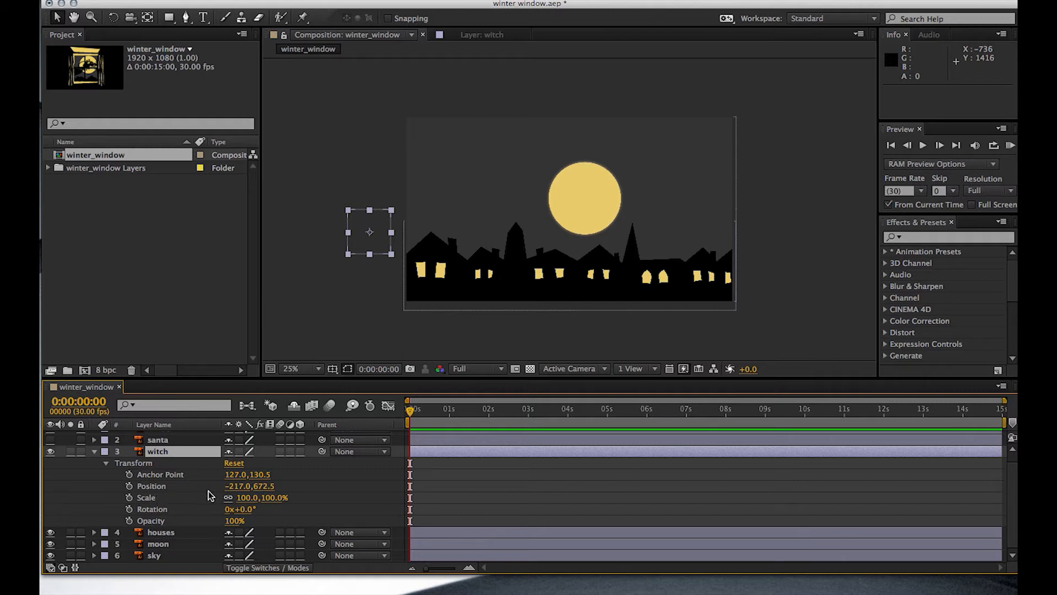
left_click(129, 486)
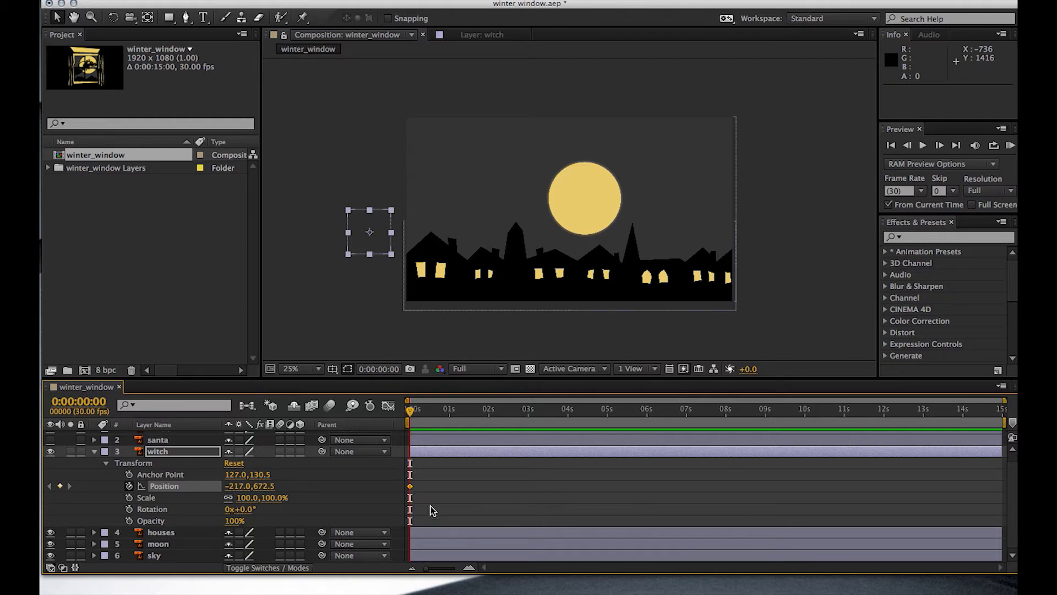
- At 0:00:05:00, move the witch past the canvas's right edge to about (2115, 292.5), and preview the flight
left_click_drag(411, 411, 608, 448)
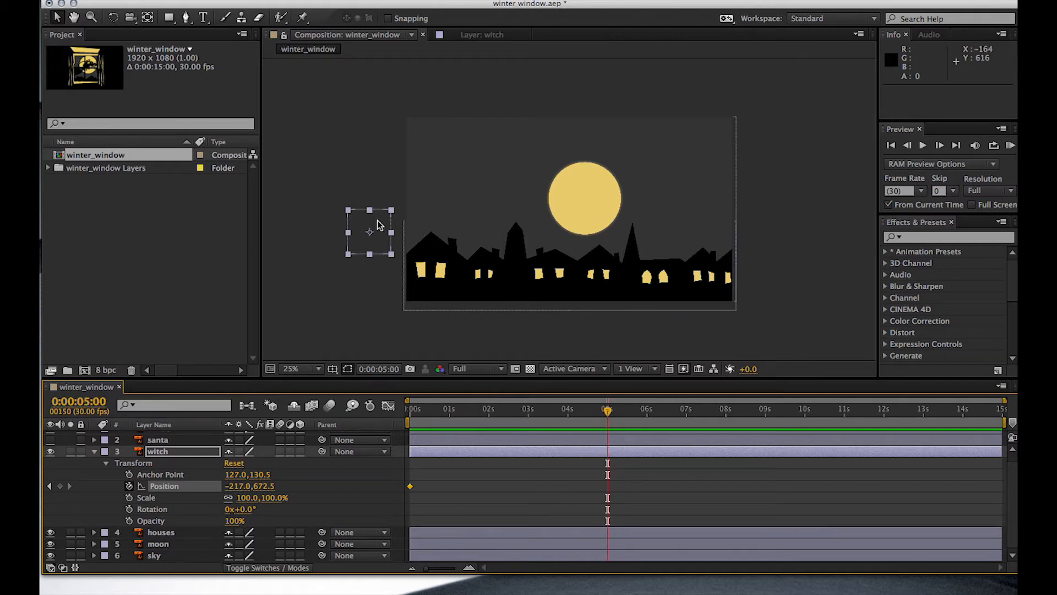
left_click_drag(376, 228, 772, 166)
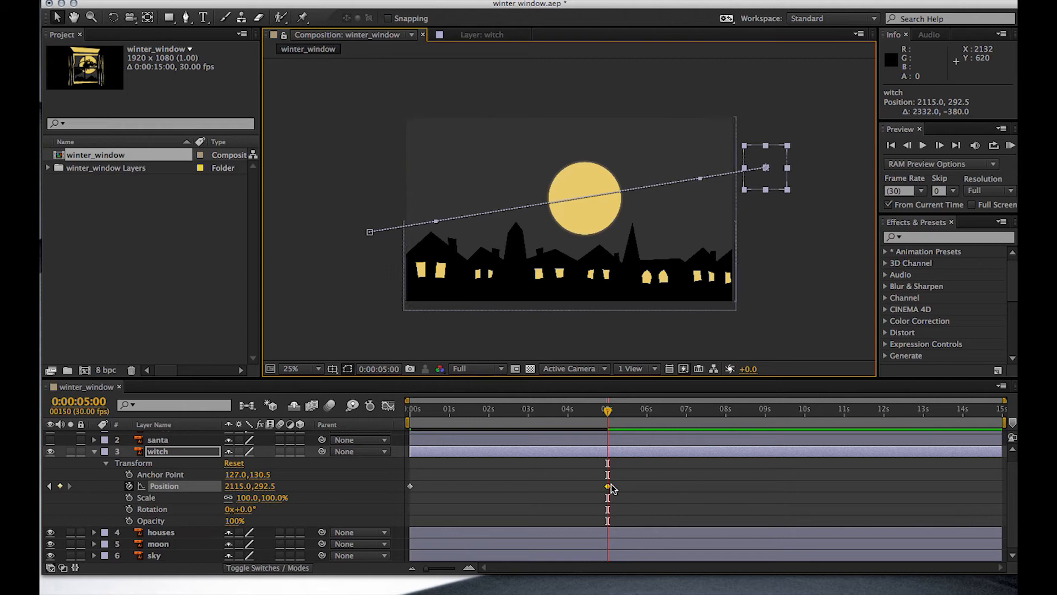
left_click_drag(611, 410, 398, 461)
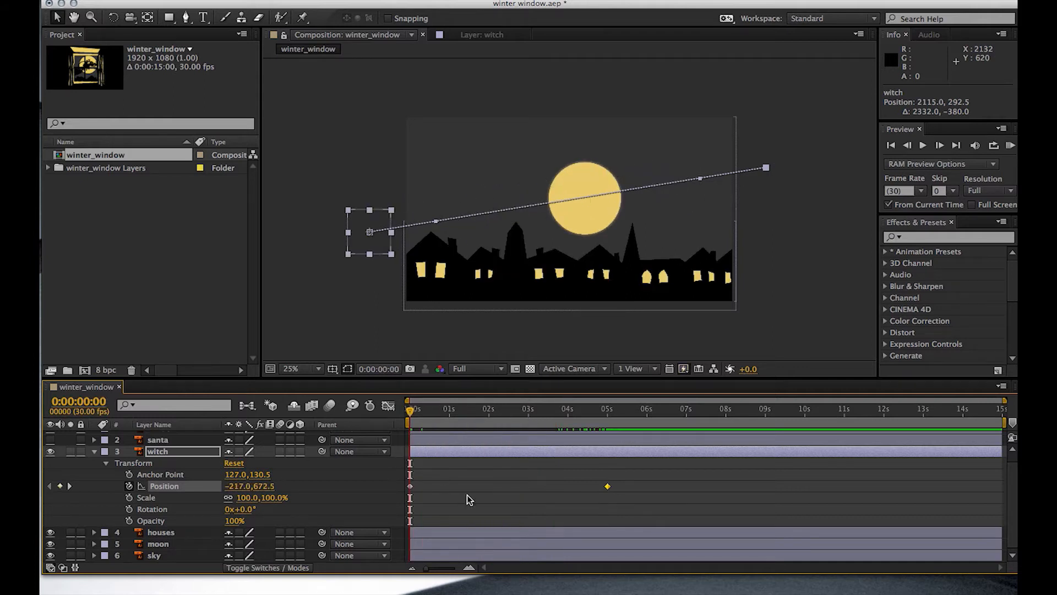
key("space")
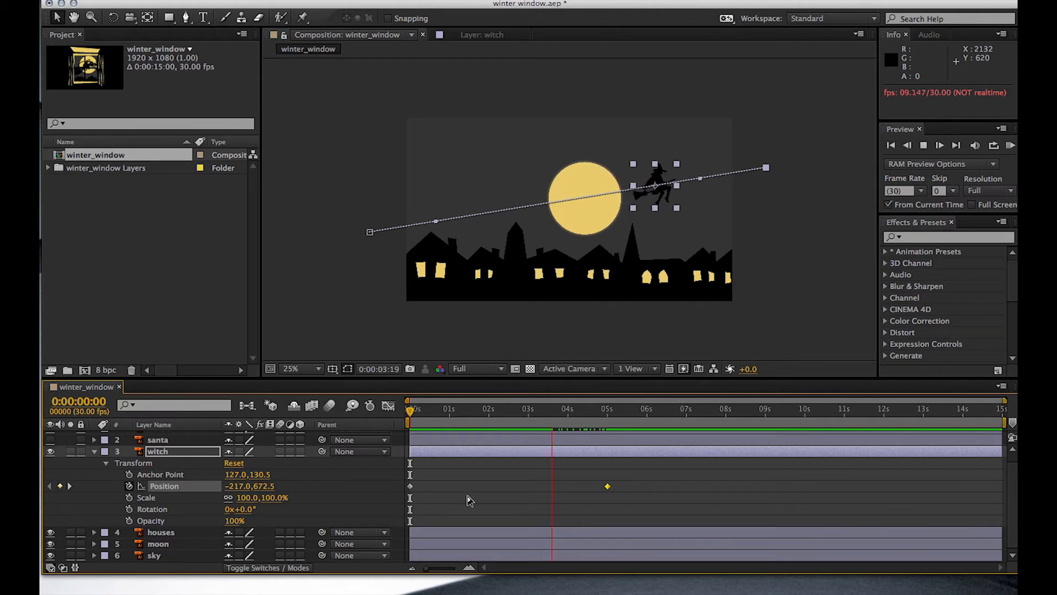
left_click(1010, 146)
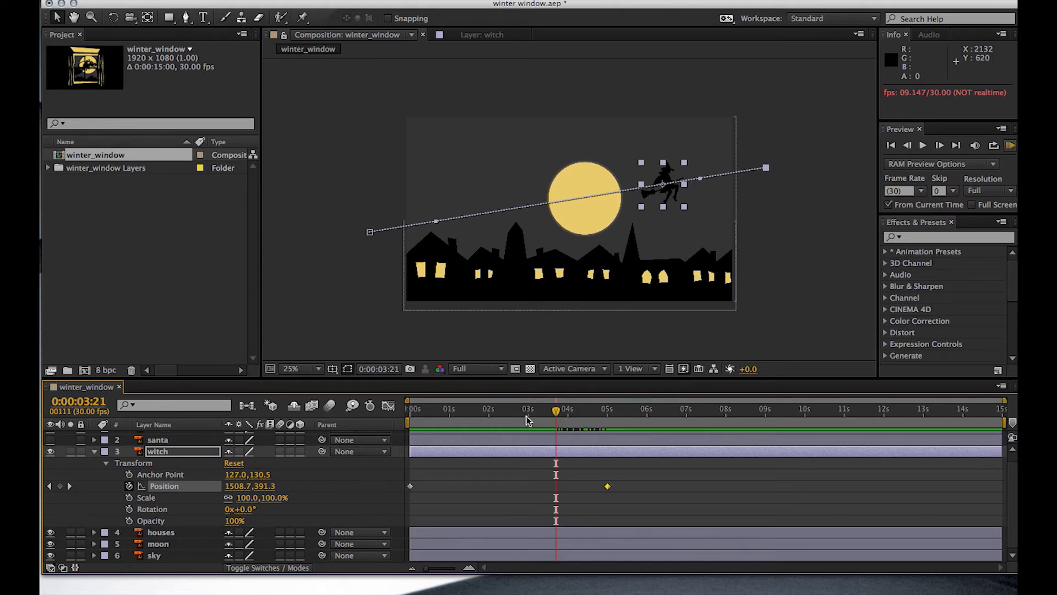
left_click(554, 412)
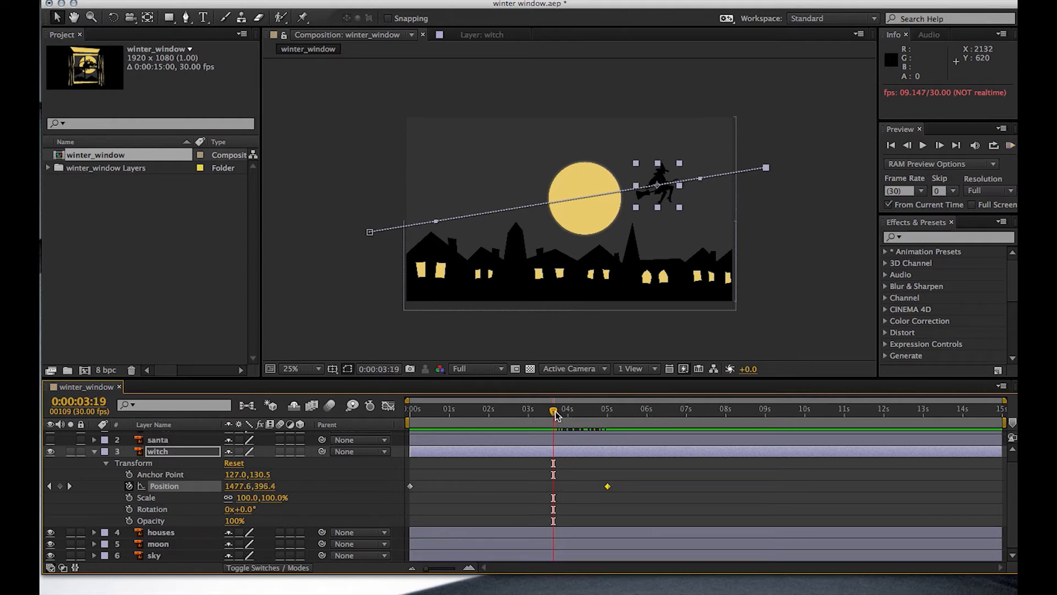
- Bend the witch's motion path into an S-curve, with its start handle at about (484, 1161) and end handle at about (1126, 28)
left_click_drag(554, 412, 507, 414)
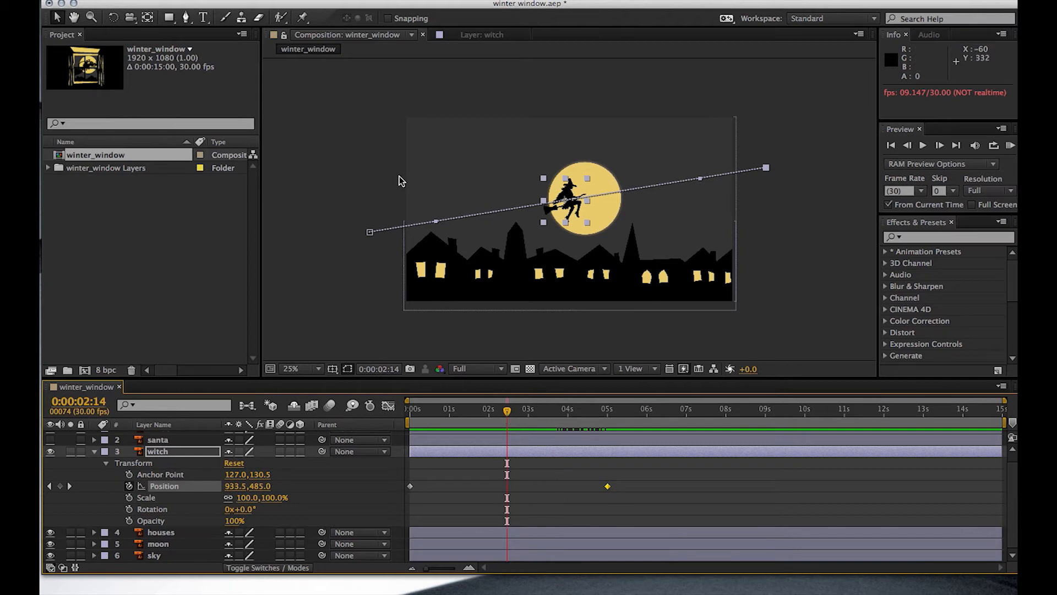
left_click(436, 225)
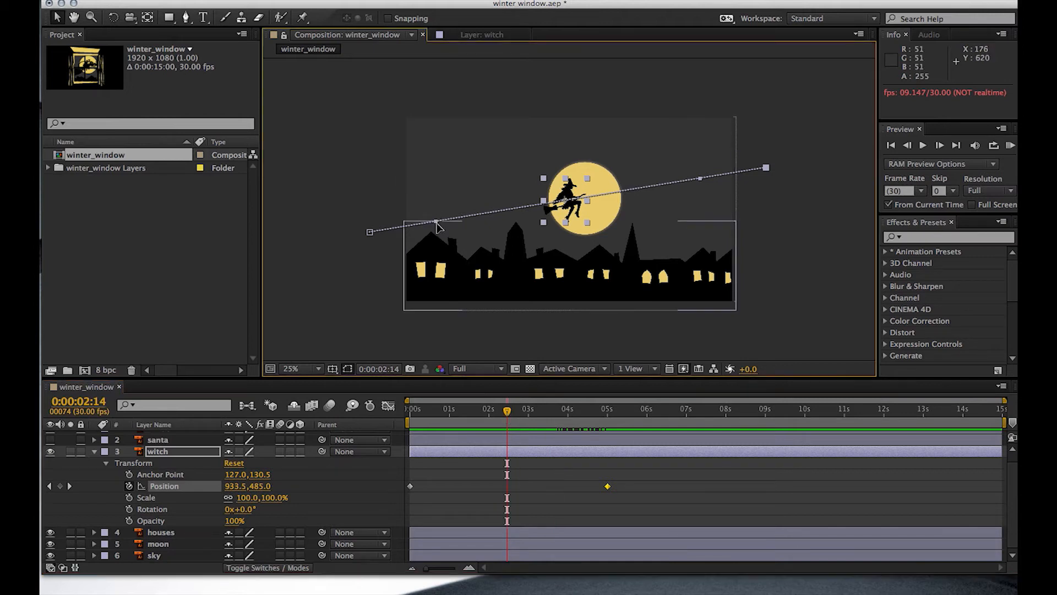
left_click_drag(437, 225, 408, 296)
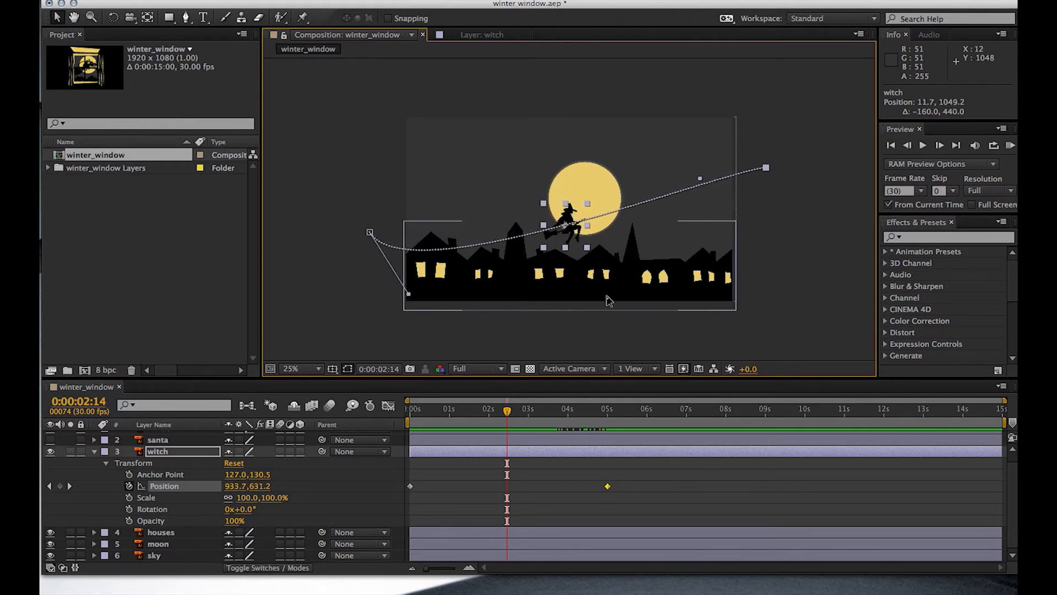
left_click_drag(699, 177, 595, 126)
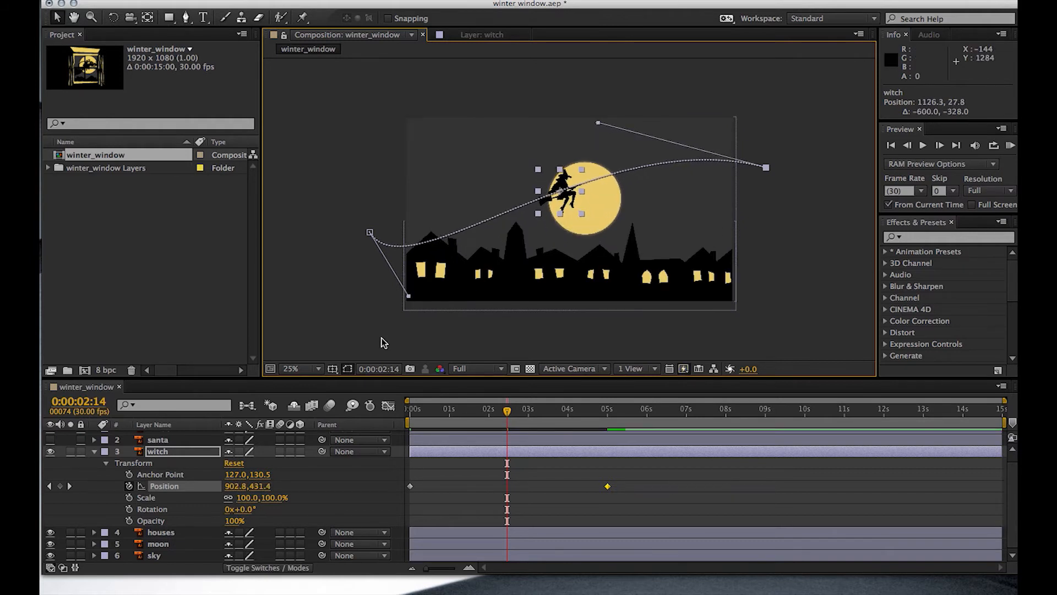
left_click_drag(410, 301, 490, 318)
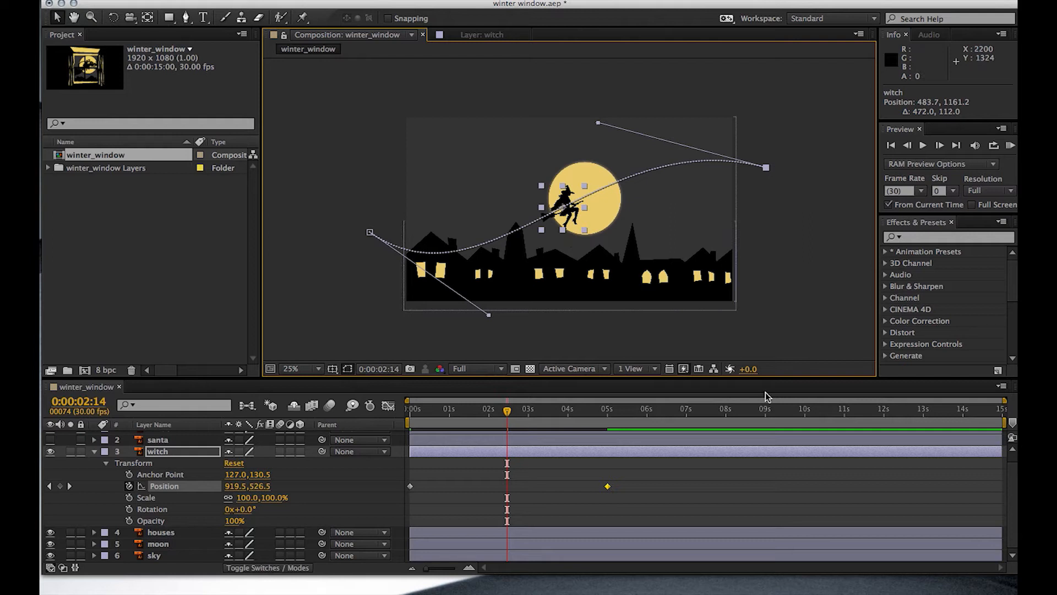
- Shift both of the witch's Position keyframes together so the first is at 0:00:02:02, and preview the animation
left_click_drag(509, 413, 413, 465)
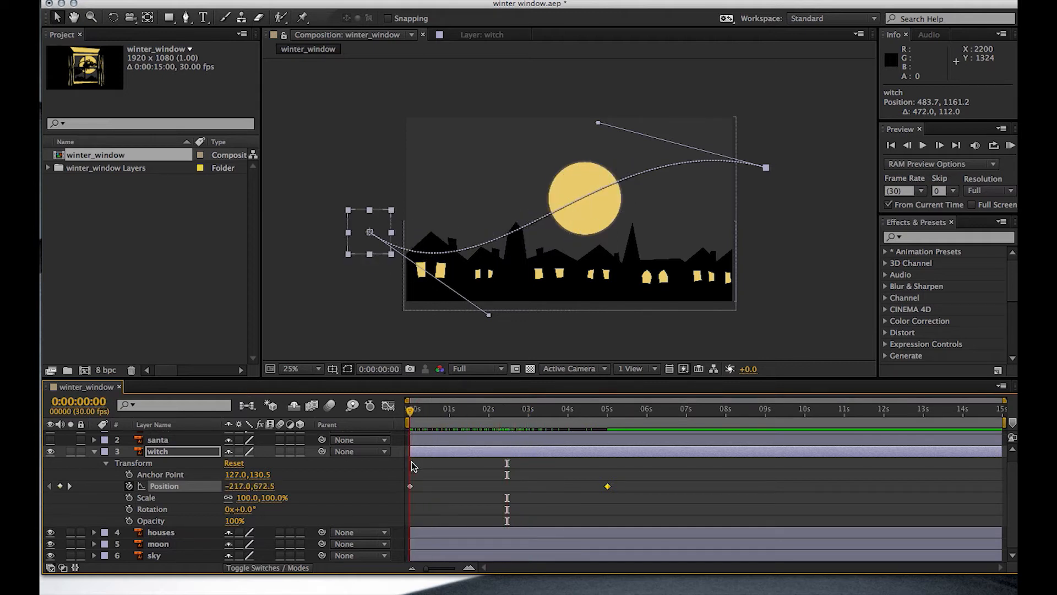
left_click_drag(642, 474, 399, 497)
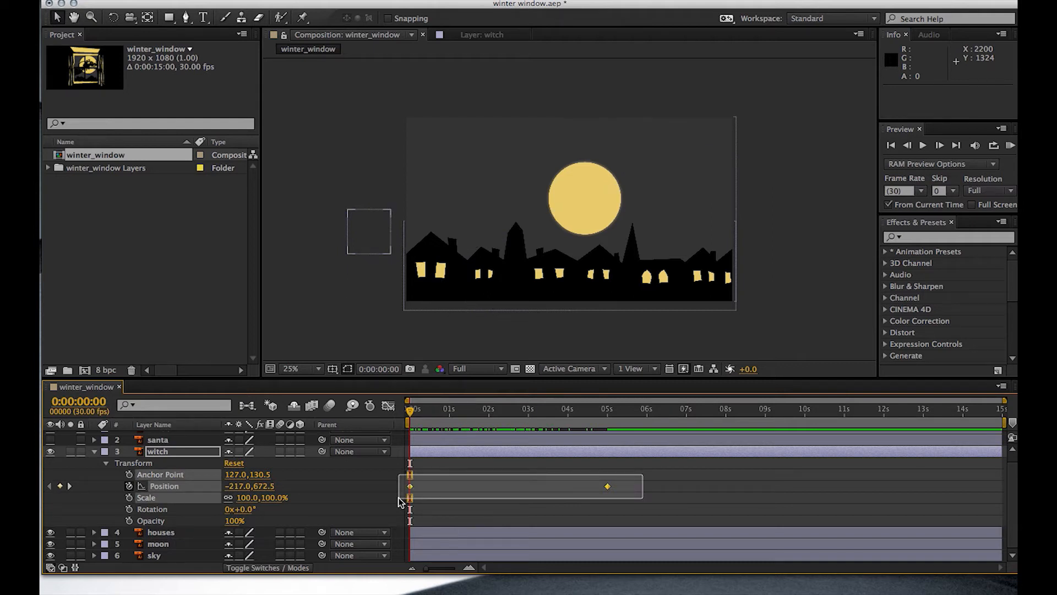
left_click_drag(398, 498, 492, 497)
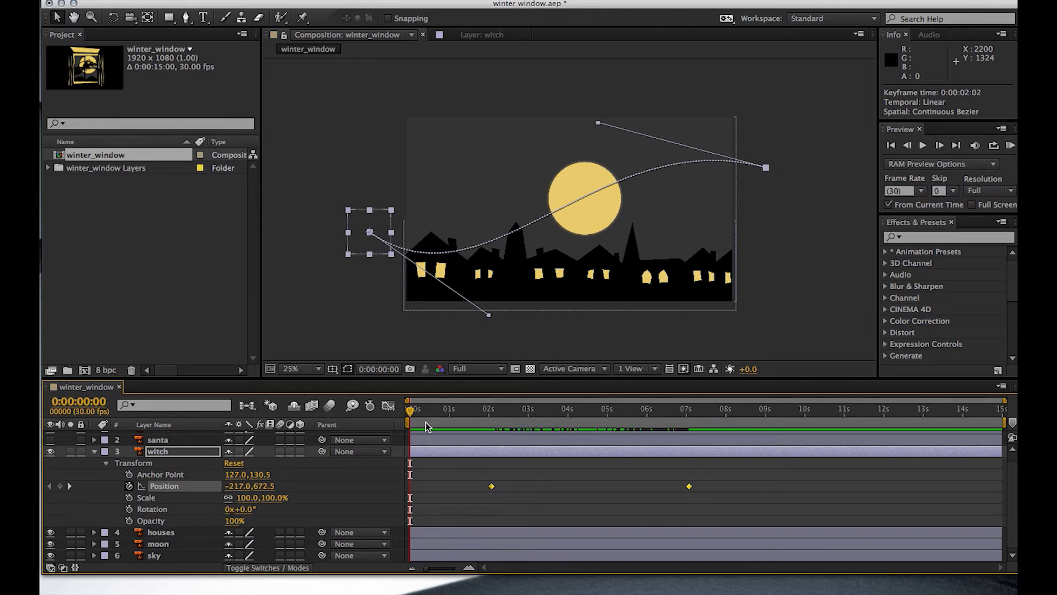
left_click_drag(422, 411, 412, 499)
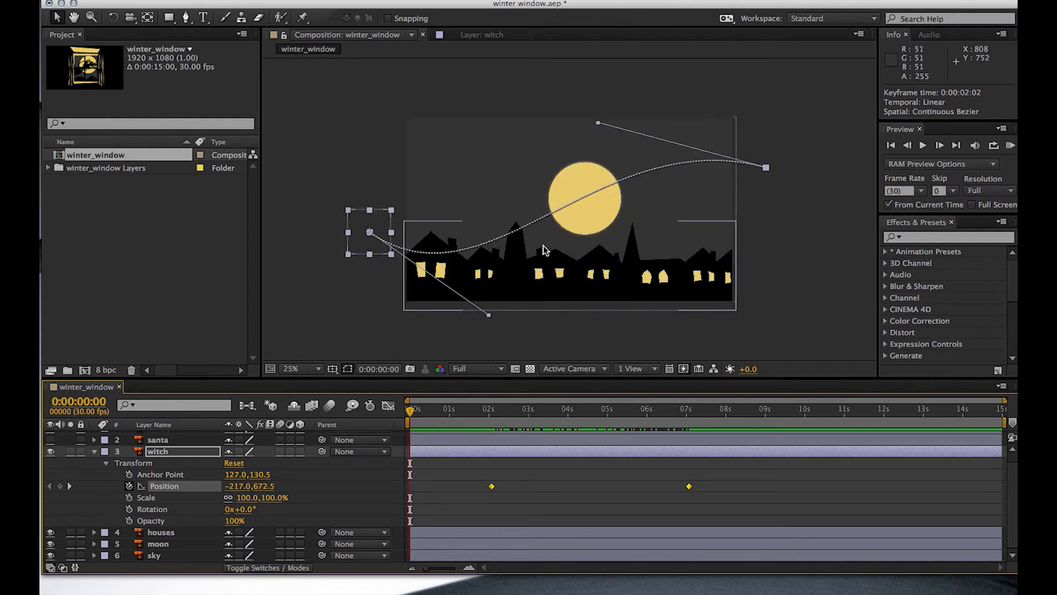
scroll(543, 246, "up", 2)
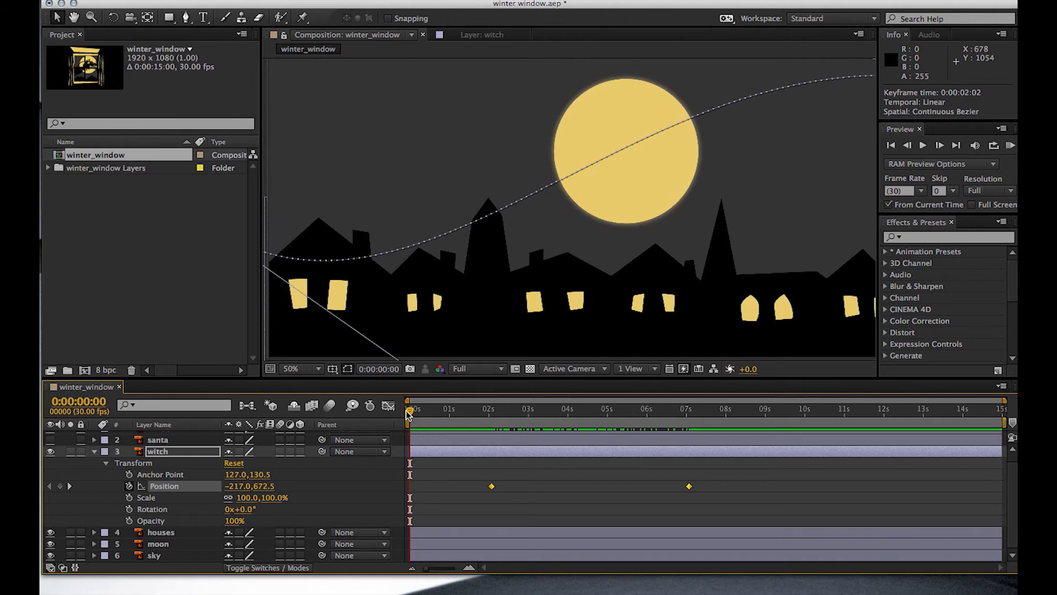
left_click(1010, 147)
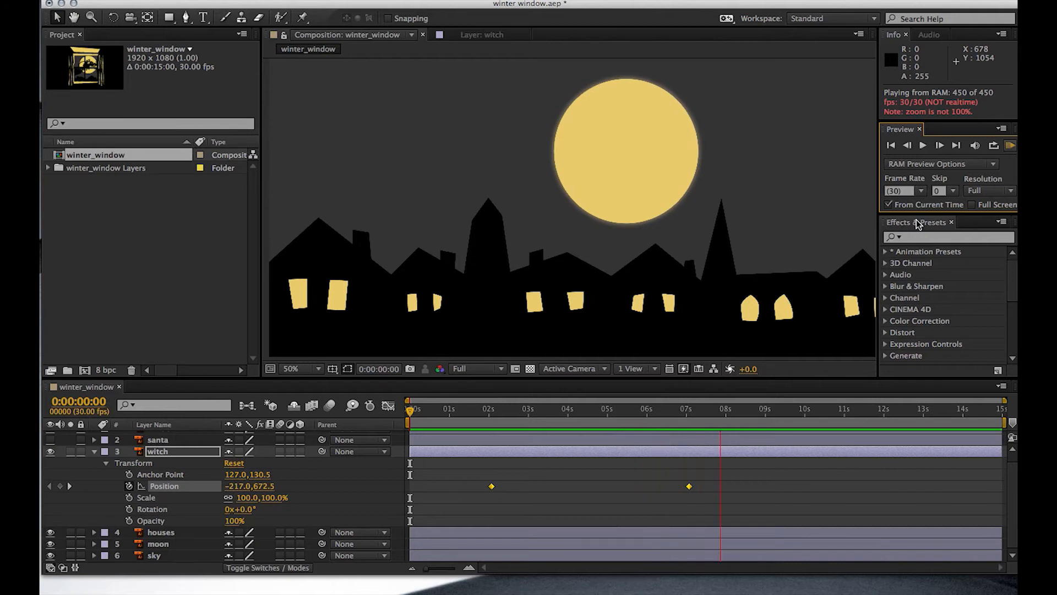
left_click(1007, 145)
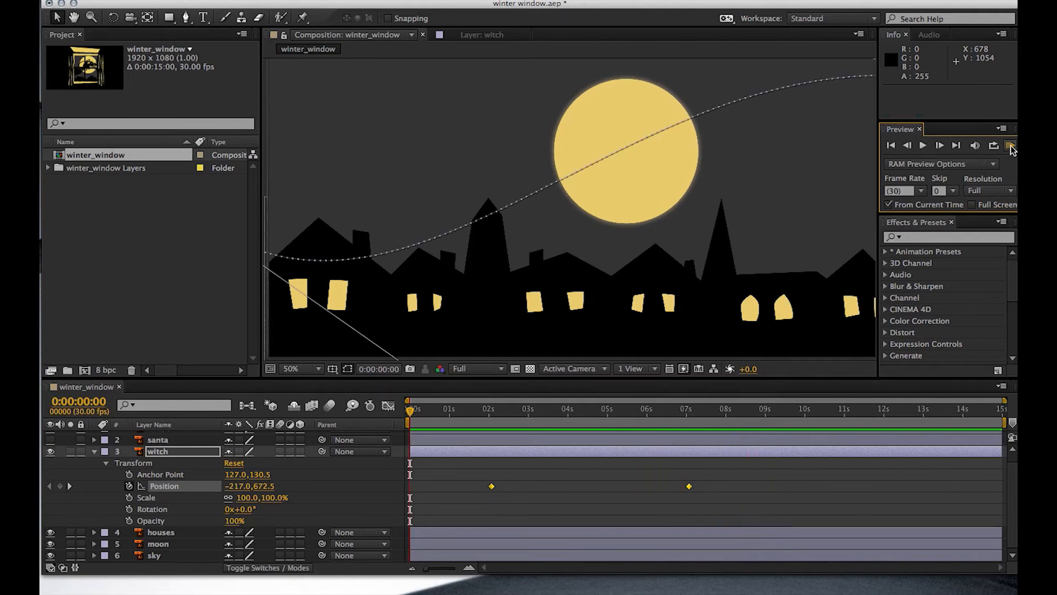
- Add a Scale keyframe for the witch at 0:00:02:02 and set its scale to 80%
left_click_drag(408, 412, 493, 438)
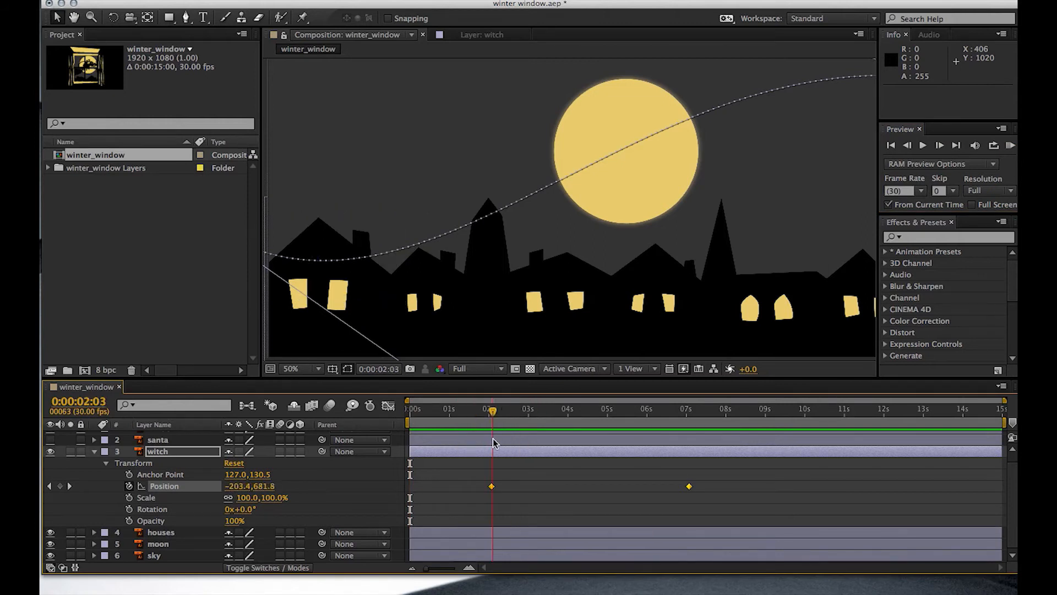
left_click_drag(494, 438, 490, 438)
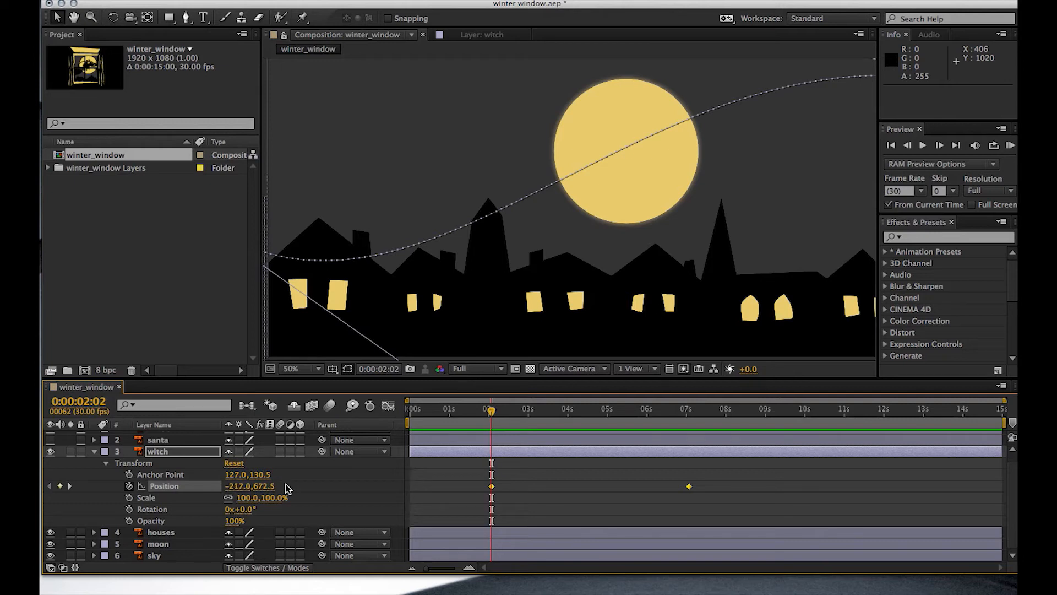
mouse_move(492, 413)
left_mouse_down()
mouse_move(472, 418)
mouse_move(493, 422)
left_mouse_up()
left_click(128, 498)
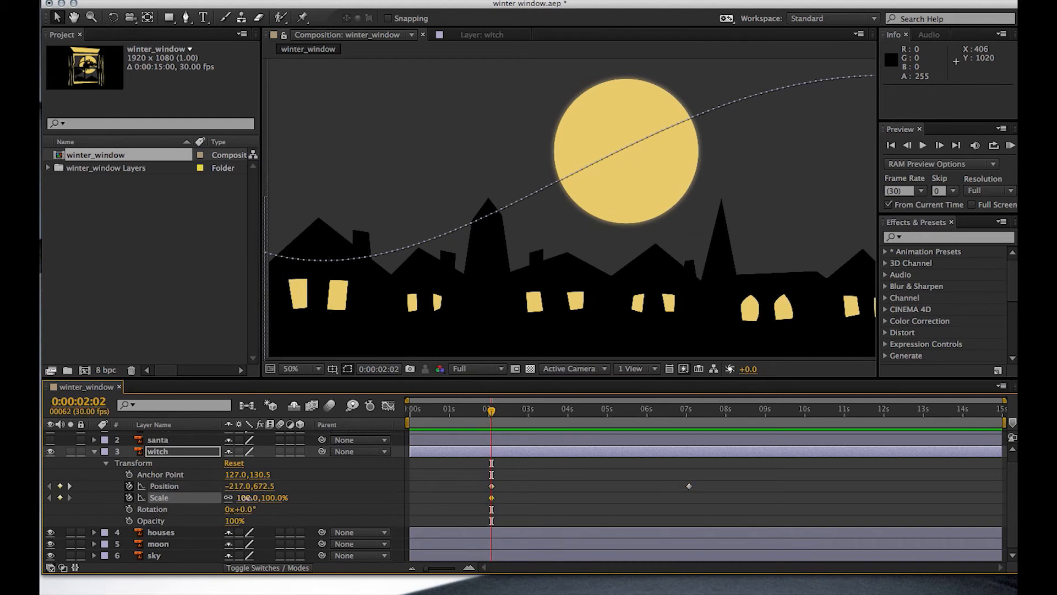
left_click_drag(242, 499, 240, 504)
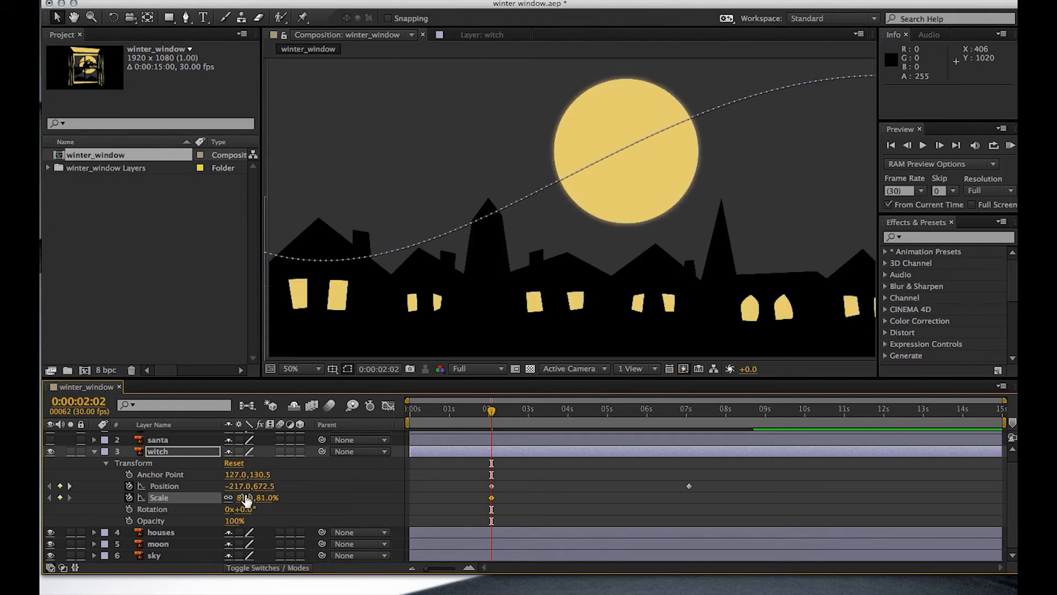
left_click(242, 498)
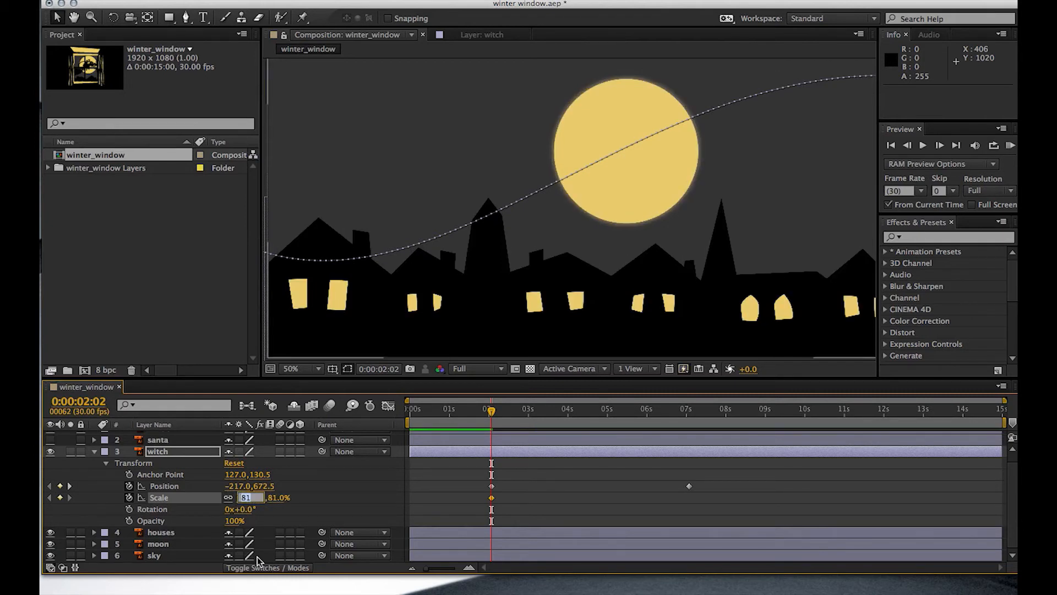
type("80")
key("Return")
- Set the witch's scale to 110% at 0:00:07:02, adding a second Scale keyframe
left_click_drag(491, 414, 691, 461)
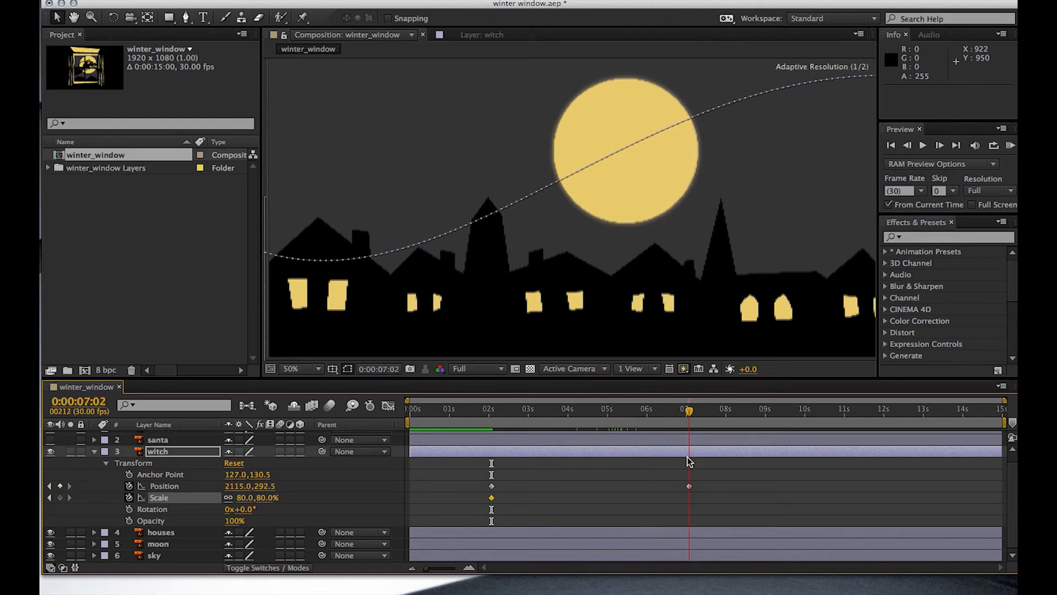
left_click(245, 497)
type("11")
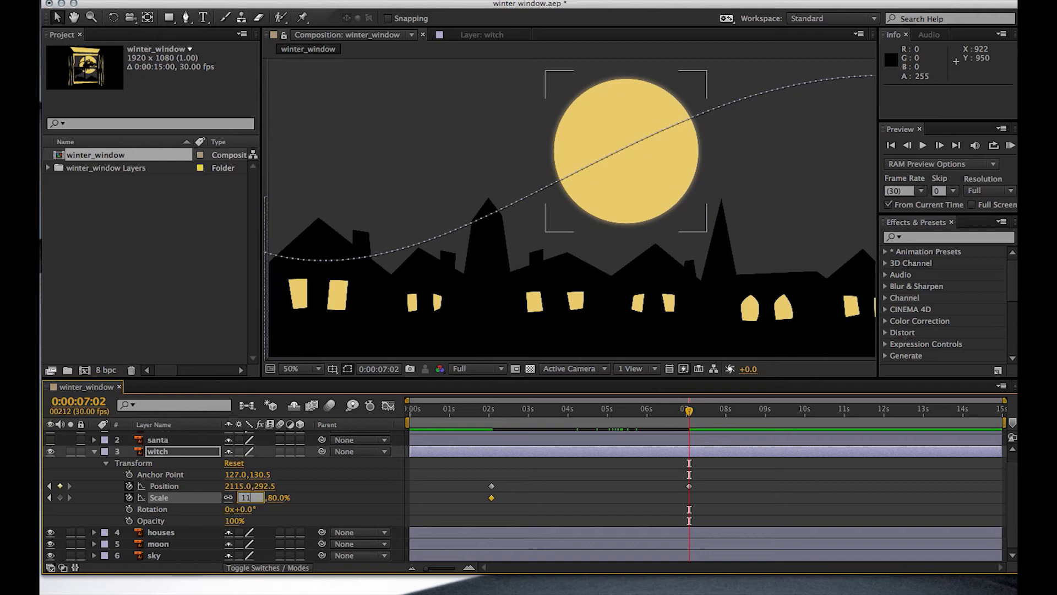
type("0")
key("Tab")
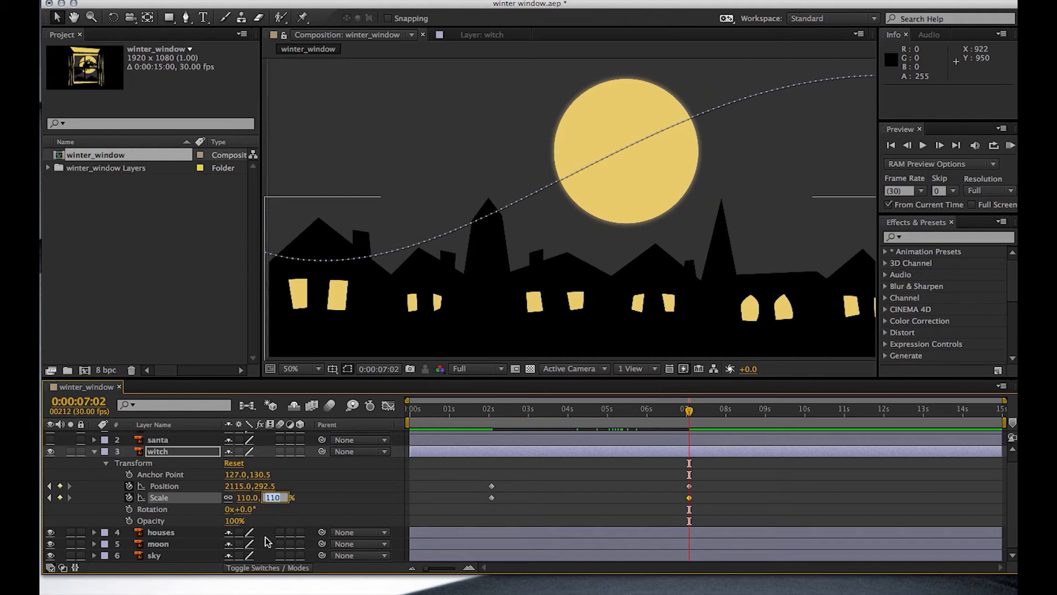
- Preview the witch's flight from 0:00:02:14 with the whole motion path in view, and return to 0:00:00:00
left_click_drag(686, 410, 507, 453)
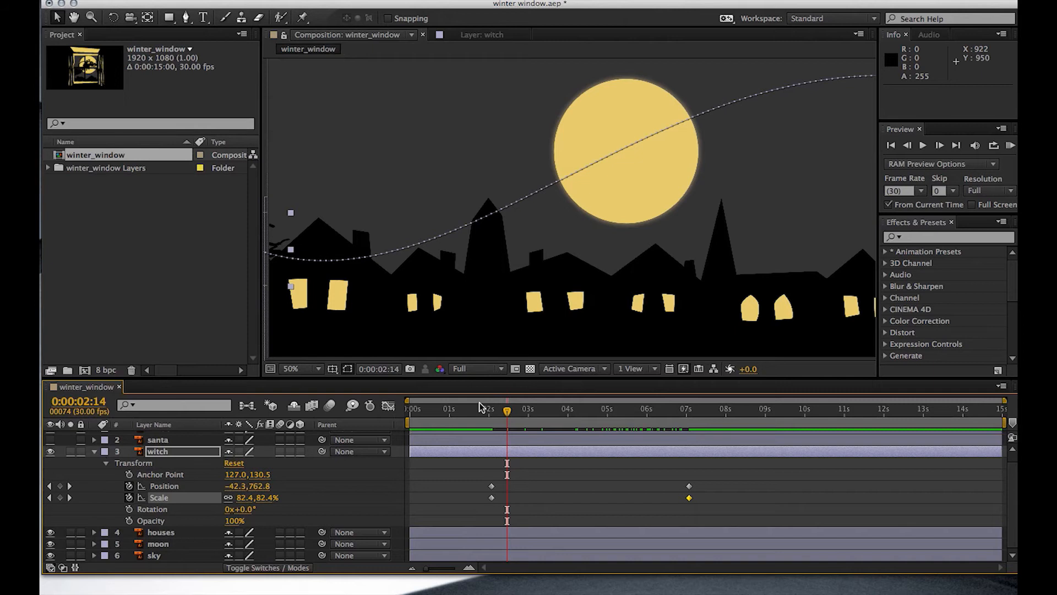
scroll(559, 295, "down", 2)
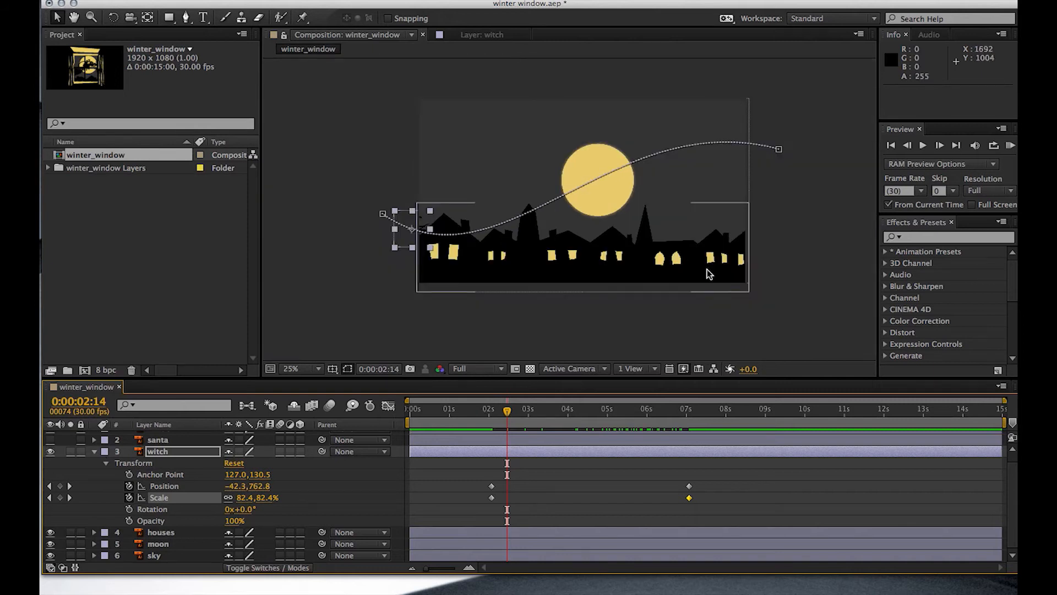
left_click(1011, 146)
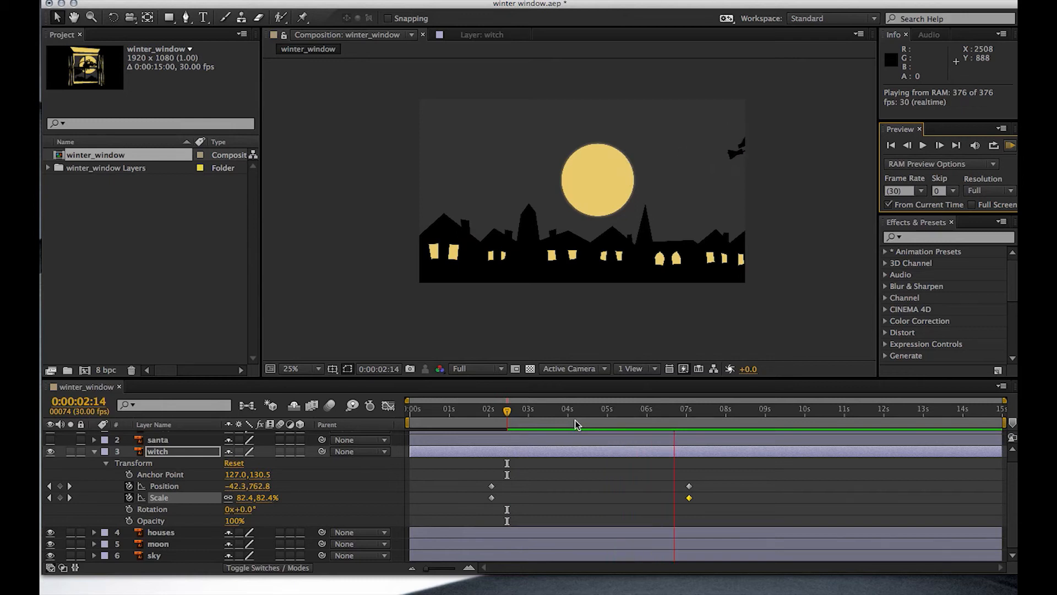
key("space")
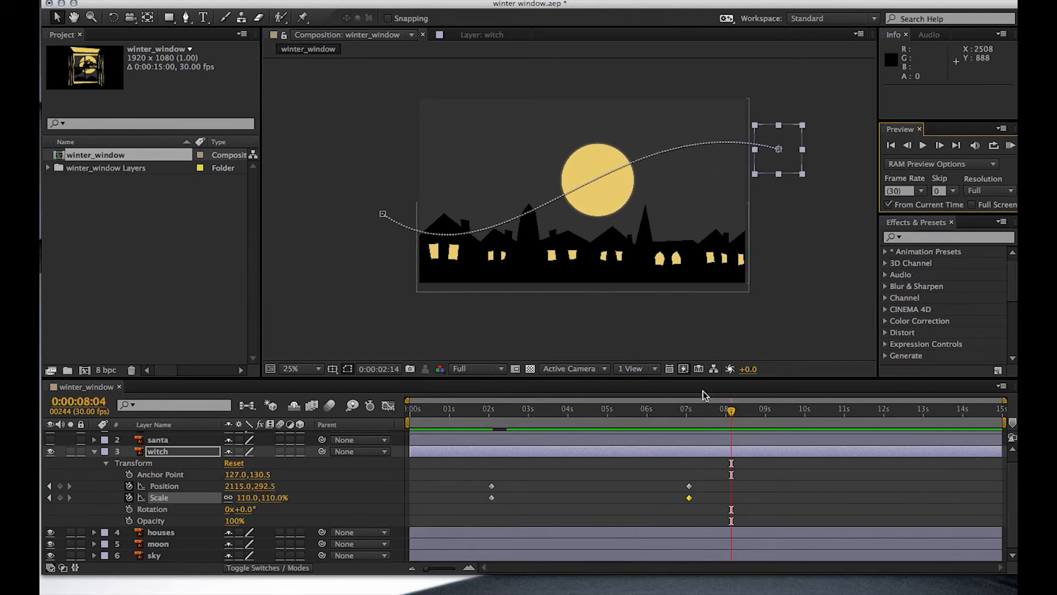
left_click_drag(734, 410, 401, 425)
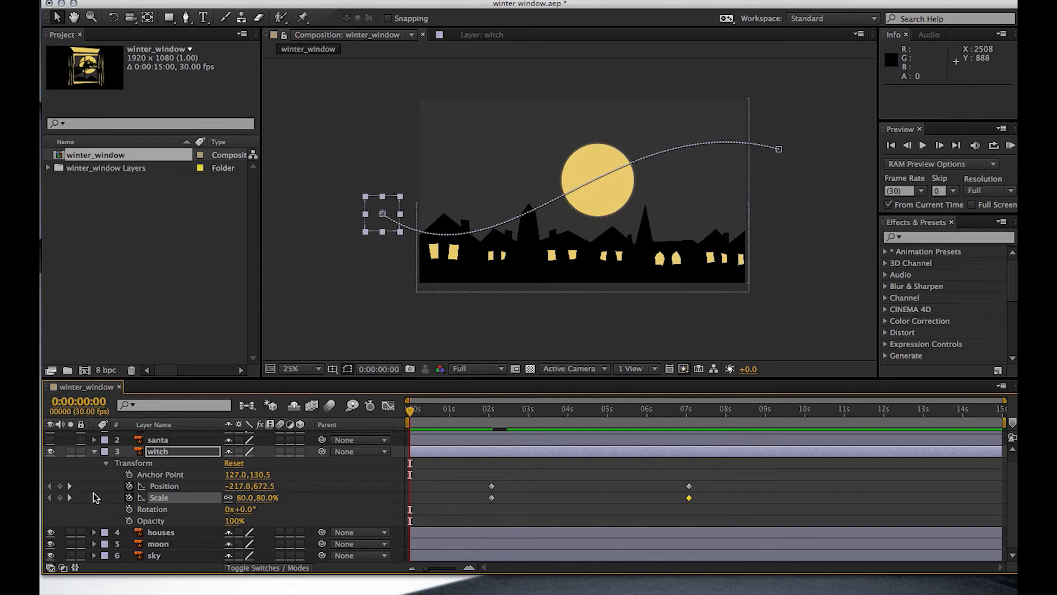
- Flatten the beginning of the witch's motion path by moving its start handle to about (792, 869)
left_click(95, 453)
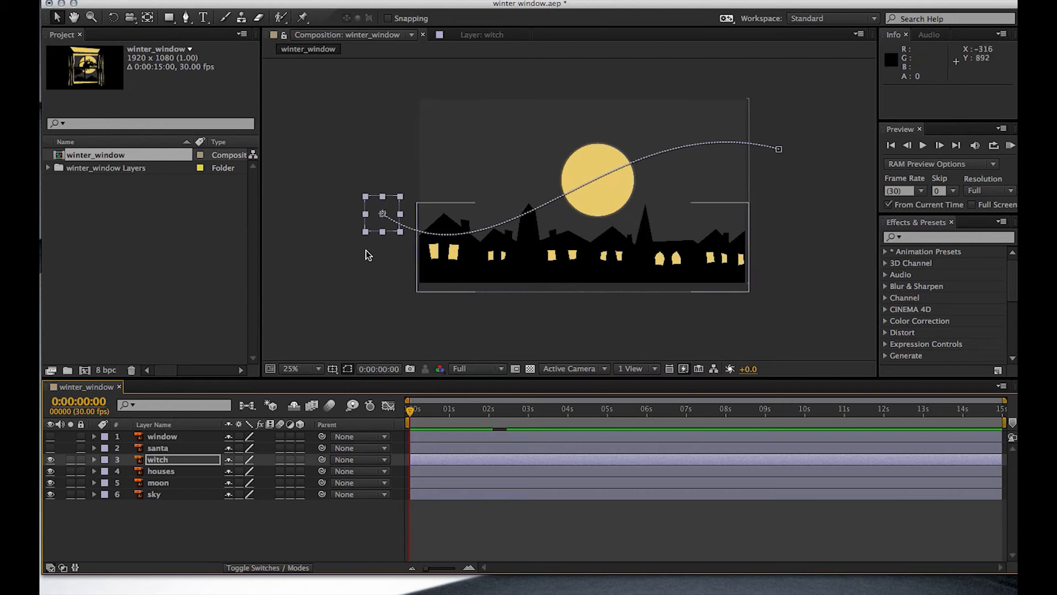
left_click(93, 463)
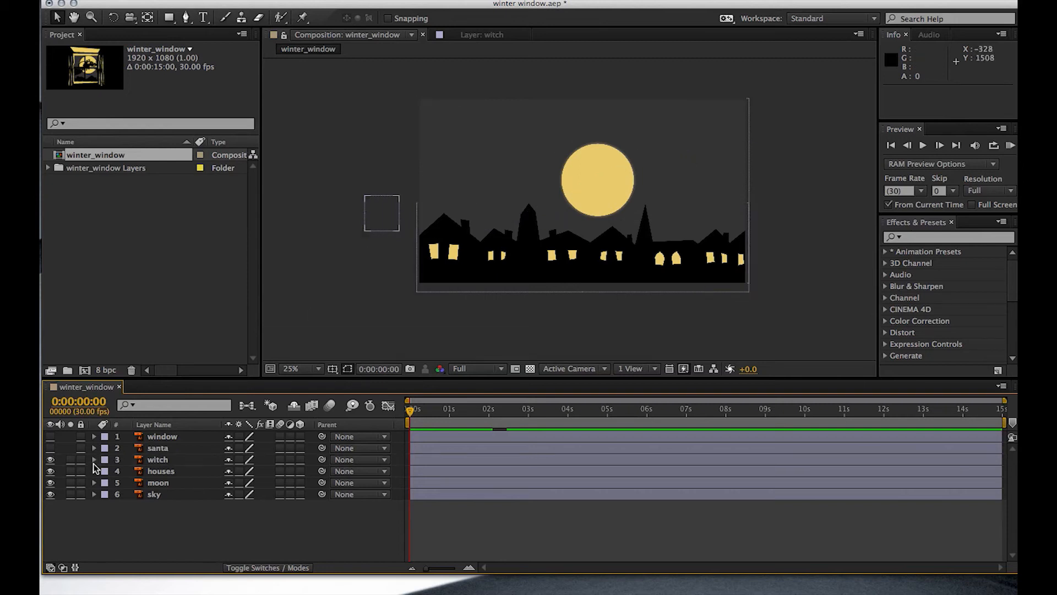
left_click(94, 461)
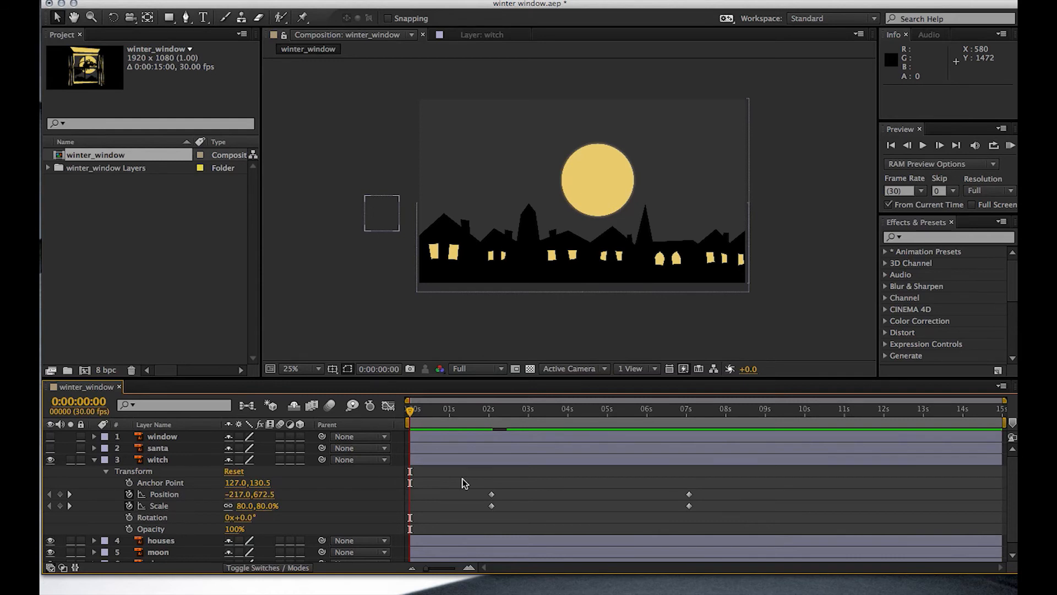
left_click(165, 495)
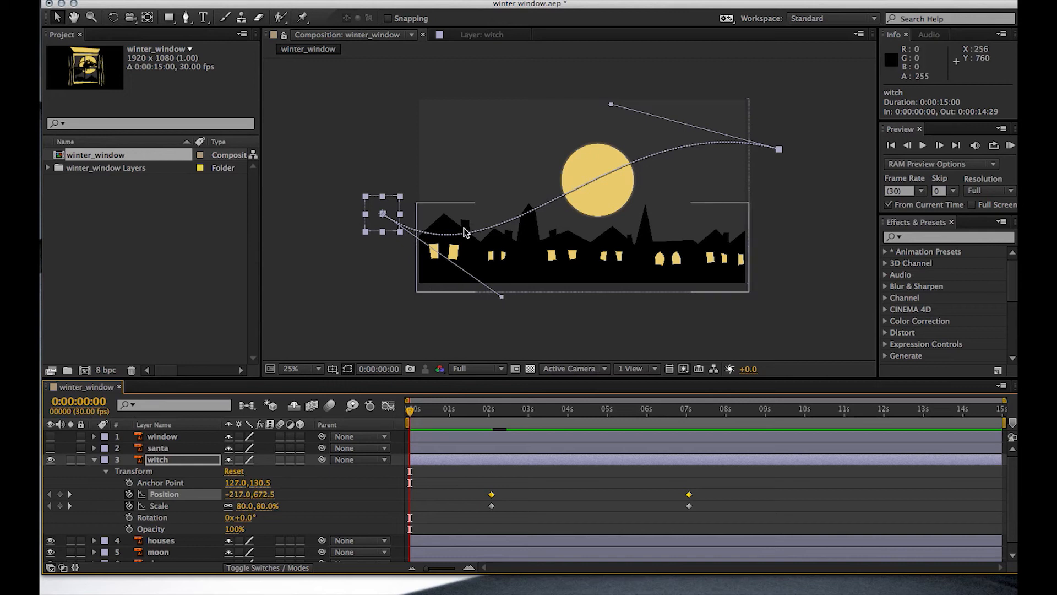
left_click_drag(505, 302, 554, 247)
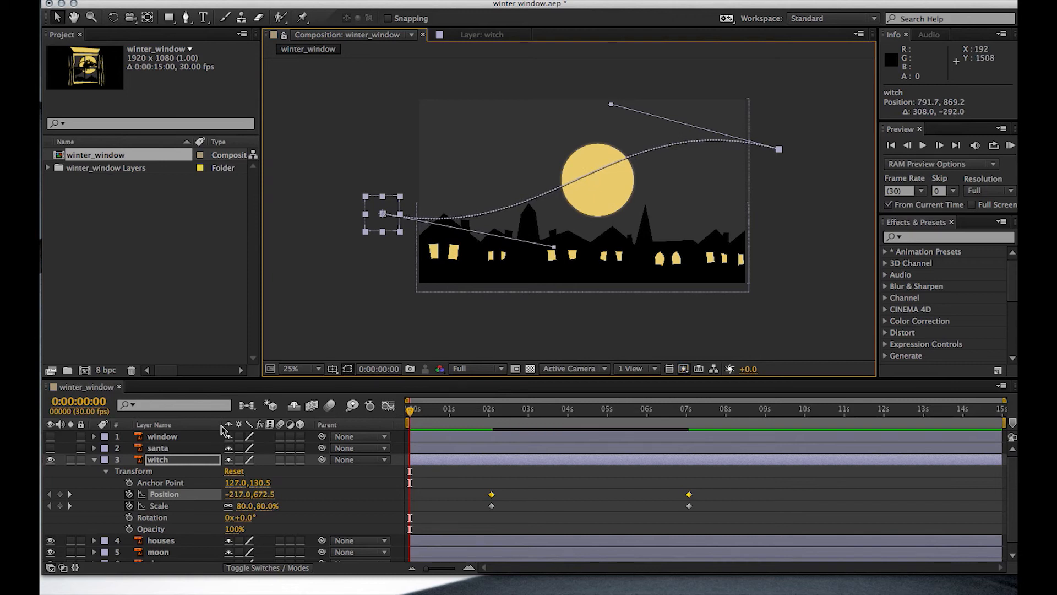
- Show the witch's Position and Scale curves in the graph editor and play the animation from near the start
left_click(142, 495)
scroll(143, 498, "down", 1)
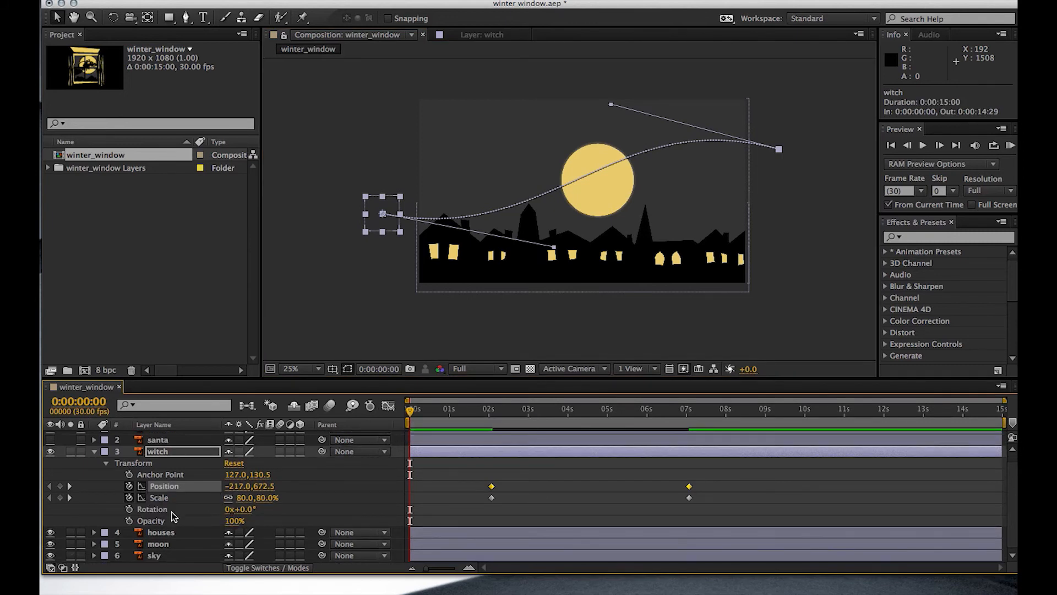
left_click(142, 497)
left_click(388, 407)
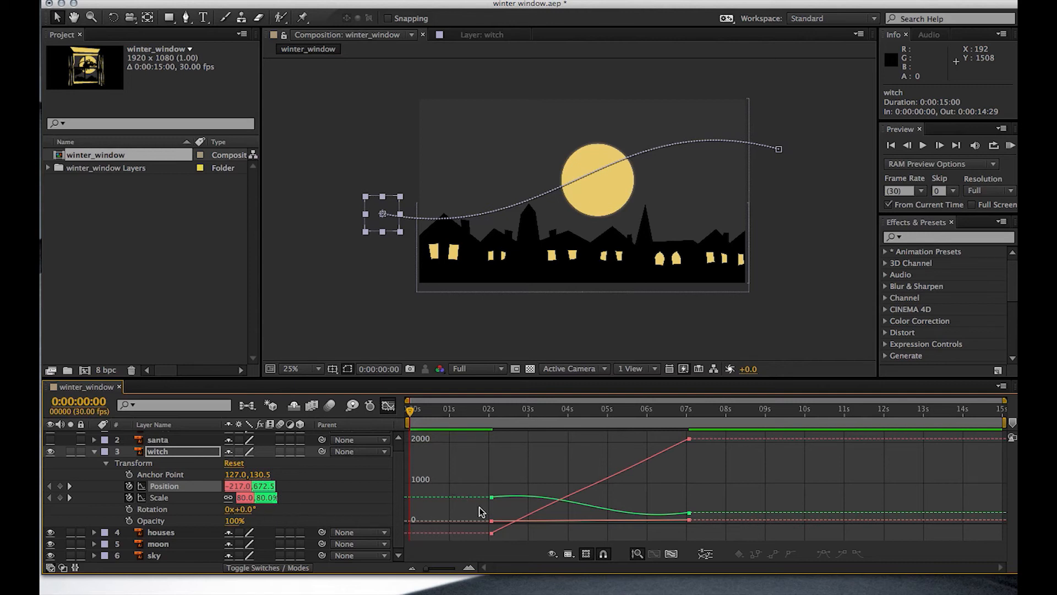
mouse_move(409, 410)
left_mouse_down()
mouse_move(464, 411)
mouse_move(416, 415)
left_mouse_up()
key("space")
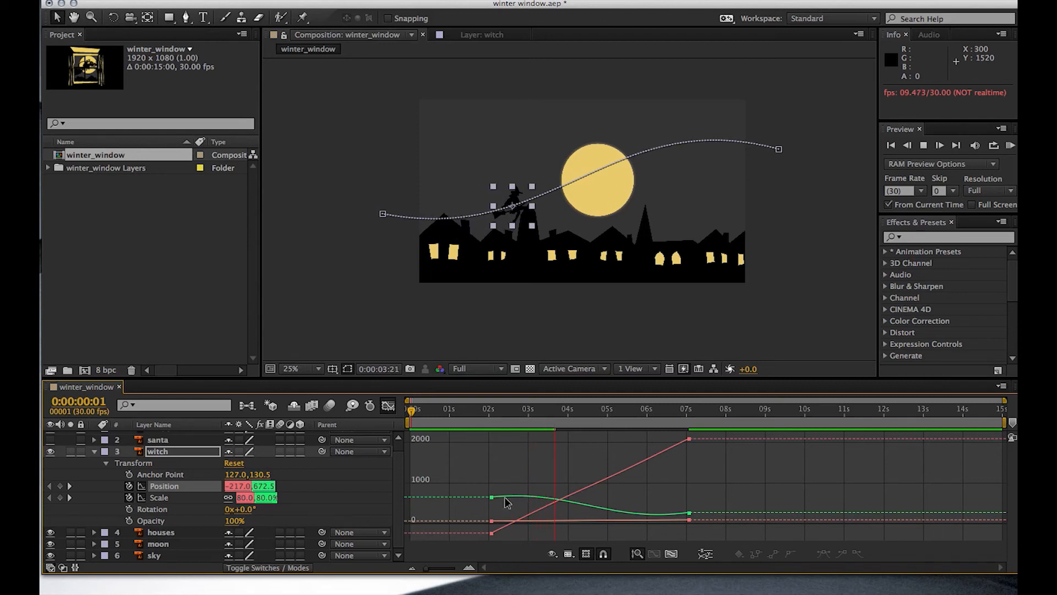
key("space")
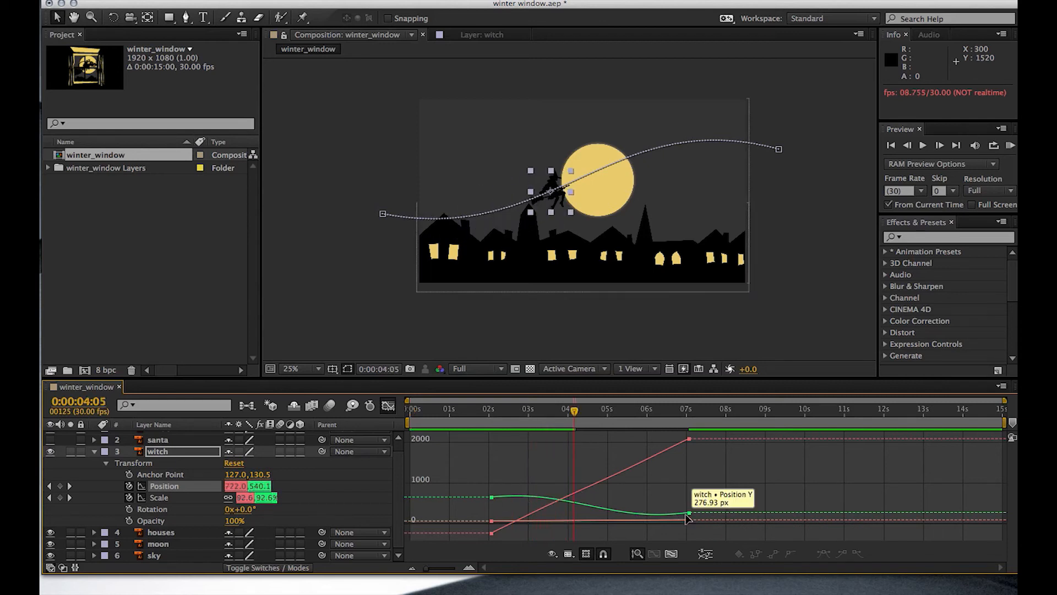
- Apply Easy Ease to both the first and last Position keyframes of the witch in the graph editor
left_click(491, 497)
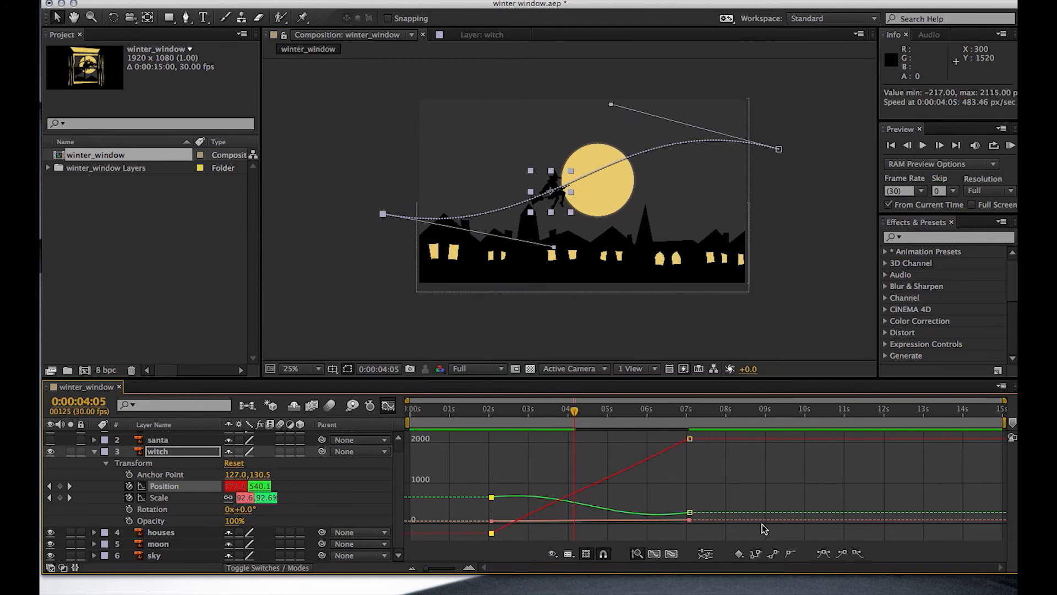
left_click(827, 558)
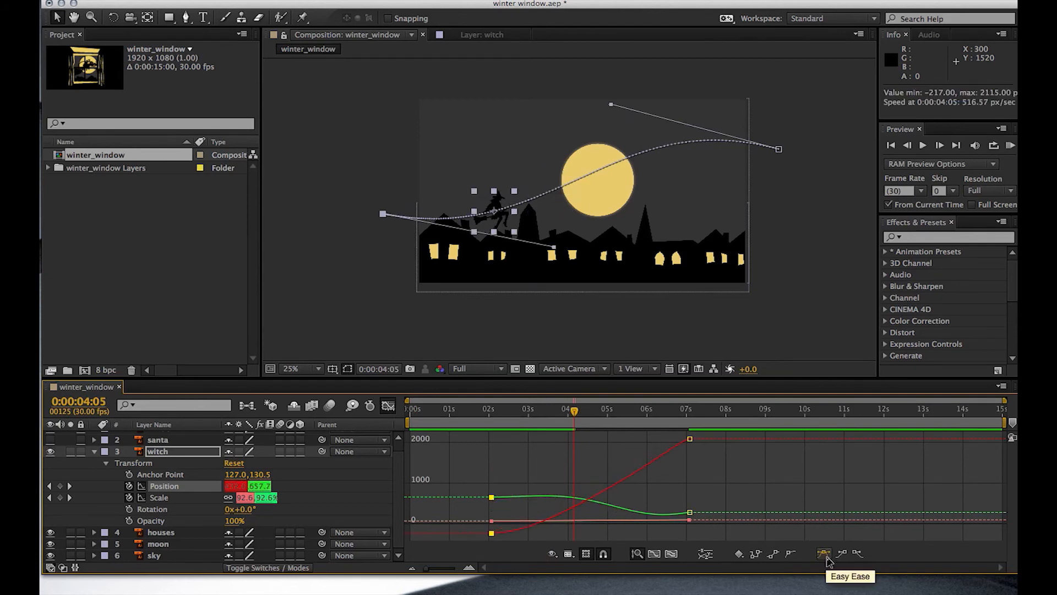
left_click(689, 513)
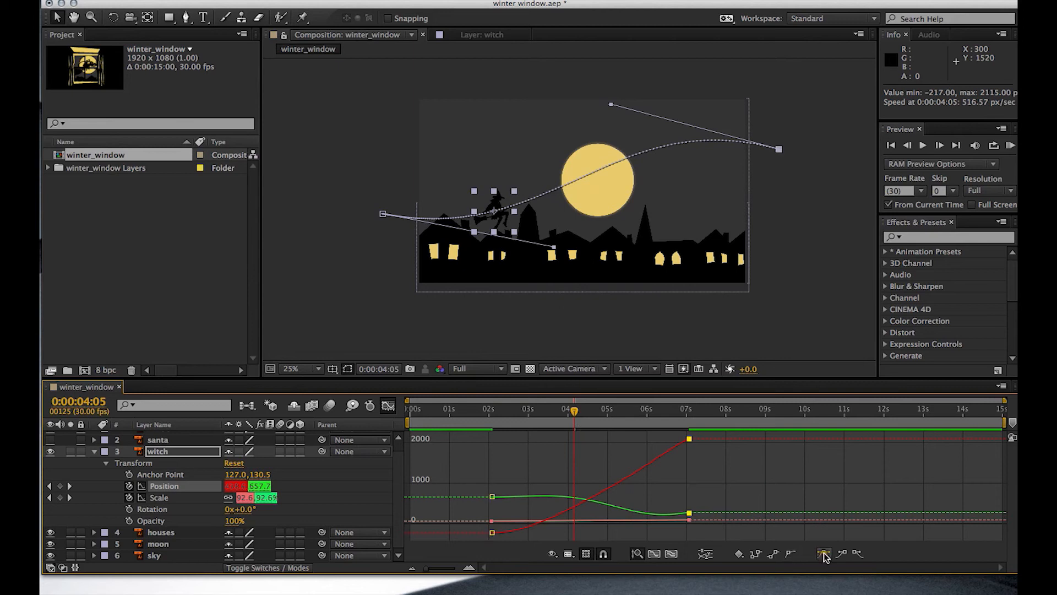
left_click(823, 554)
mouse_move(492, 533)
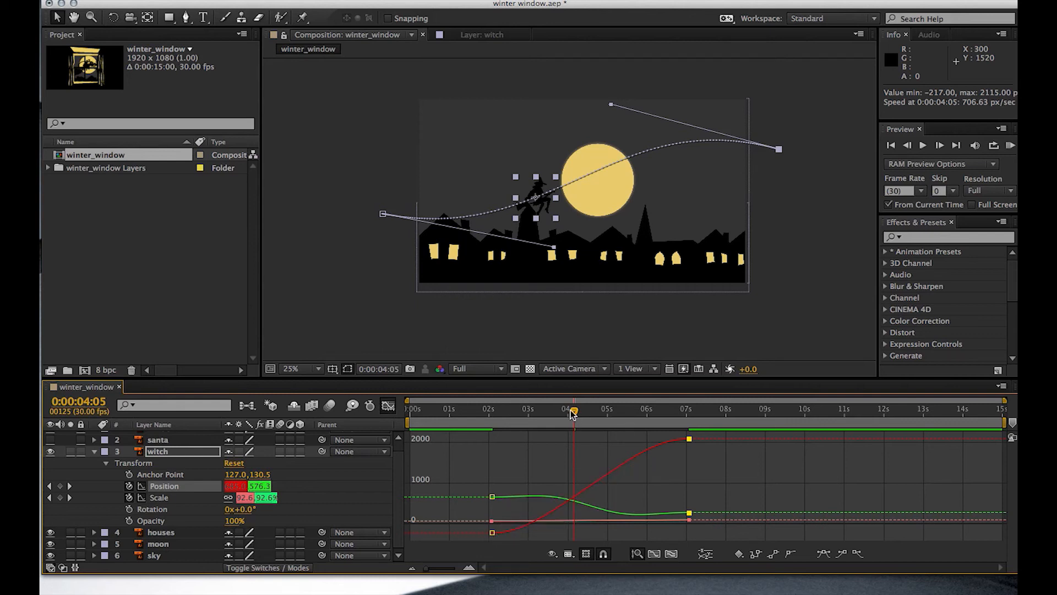
- Scrub through the witch's eased flight up to 0:00:05:15, and close the graph editor
mouse_move(573, 414)
left_mouse_down()
mouse_move(524, 421)
mouse_move(673, 401)
mouse_move(527, 414)
mouse_move(582, 407)
left_mouse_up()
left_click(542, 316)
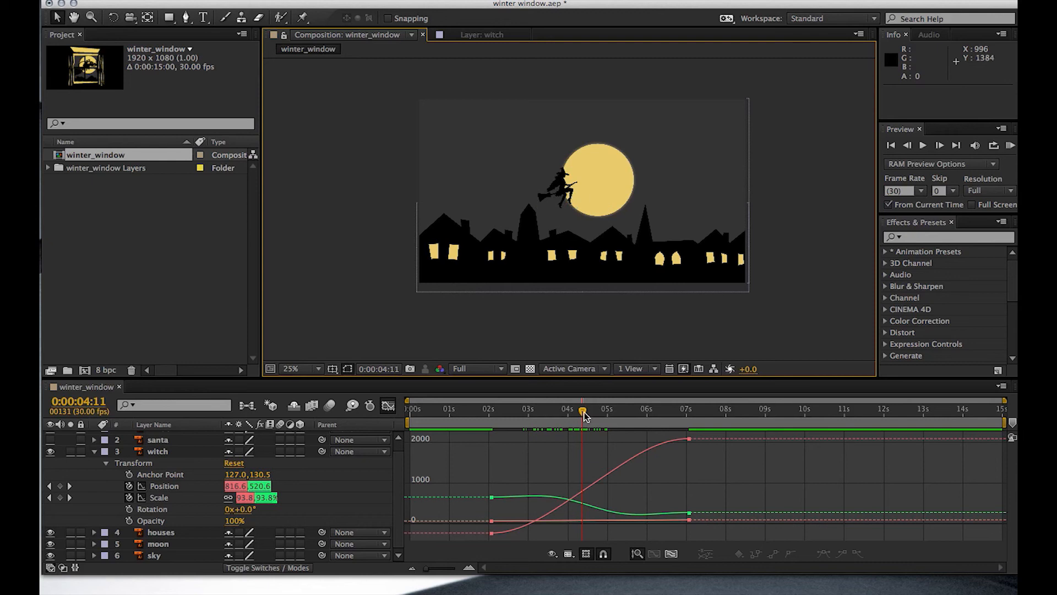
left_click(566, 199)
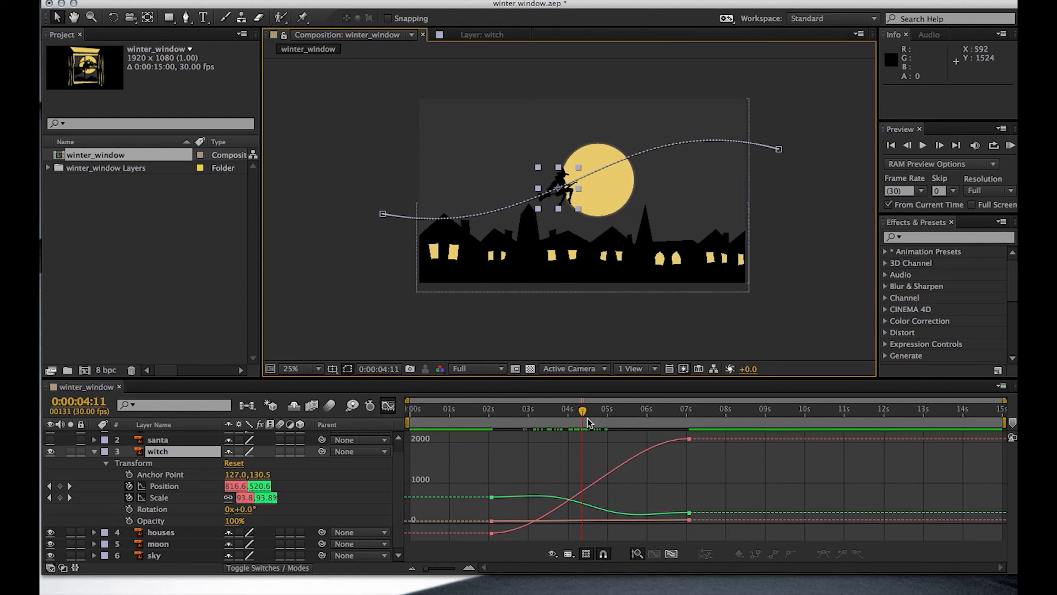
left_click_drag(581, 411, 627, 409)
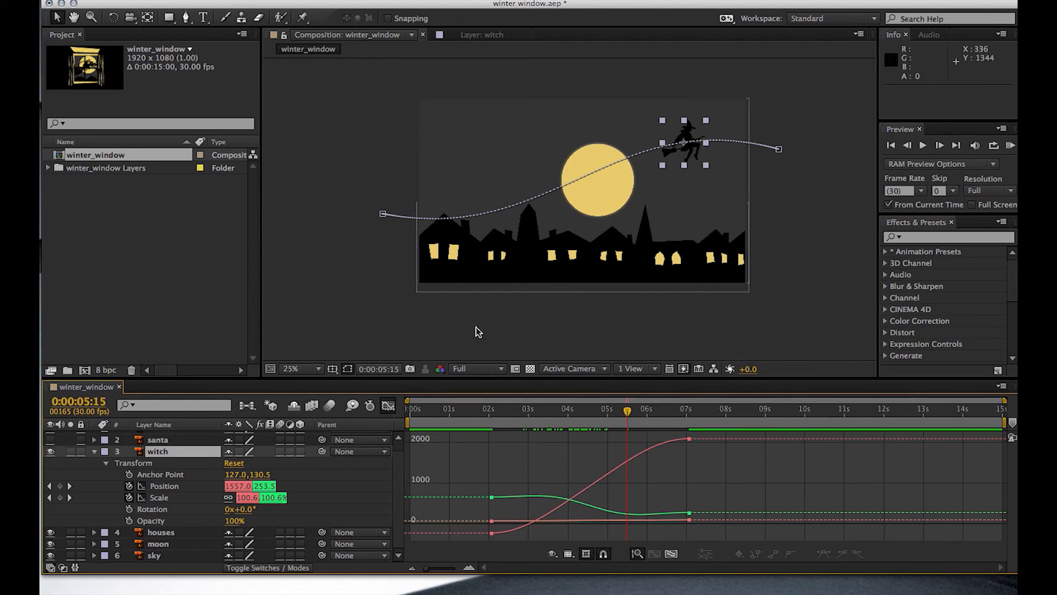
left_click(388, 406)
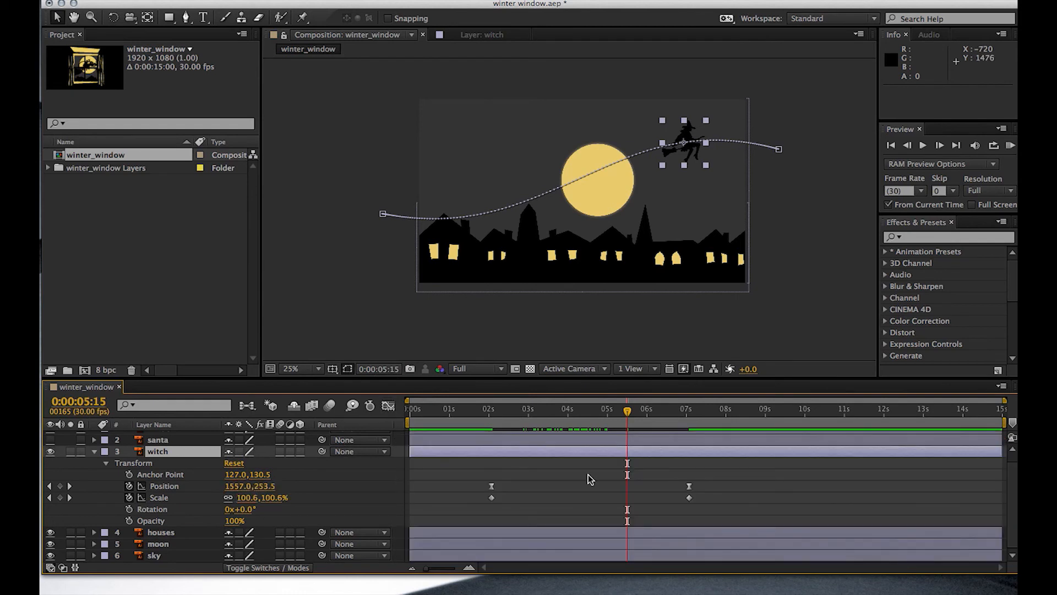
- With the witch over the moon at 0:00:04:19, set its layer's auto-orientation to Orient Along Path
left_click_drag(630, 412, 592, 441)
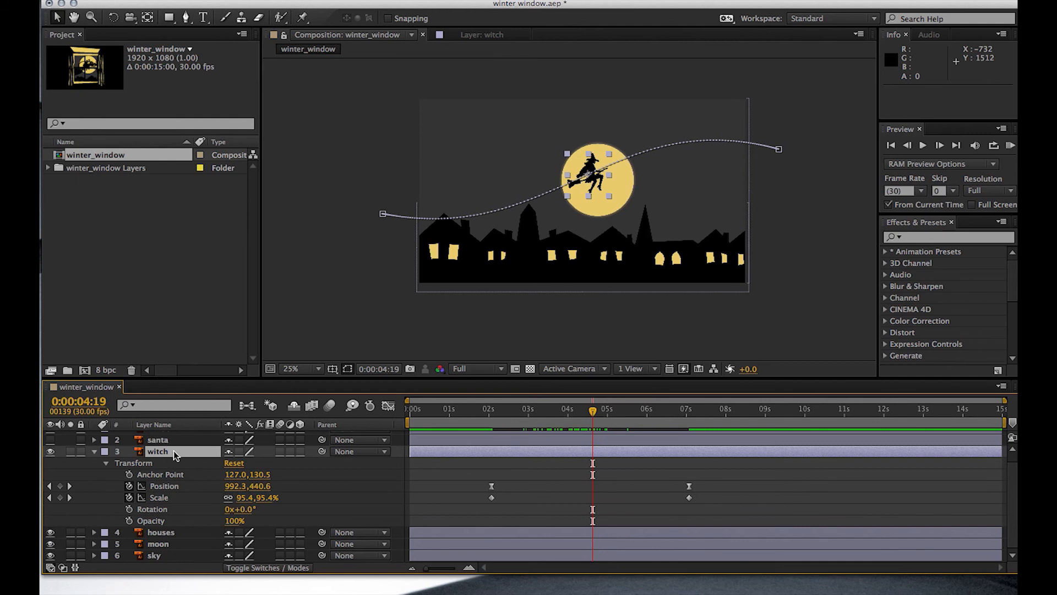
left_click(300, 1)
mouse_move(303, 10)
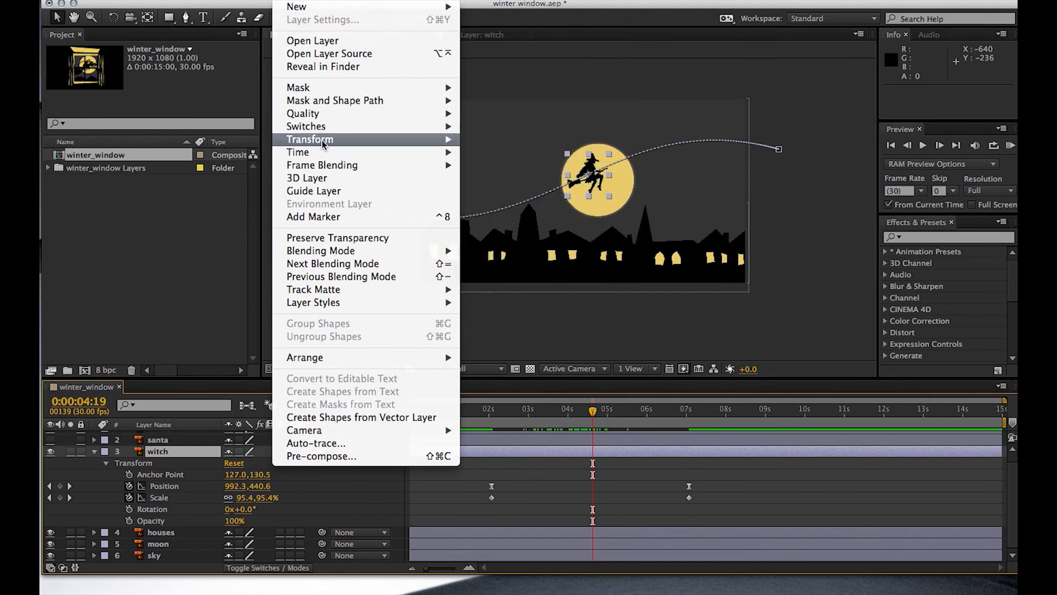
mouse_move(327, 144)
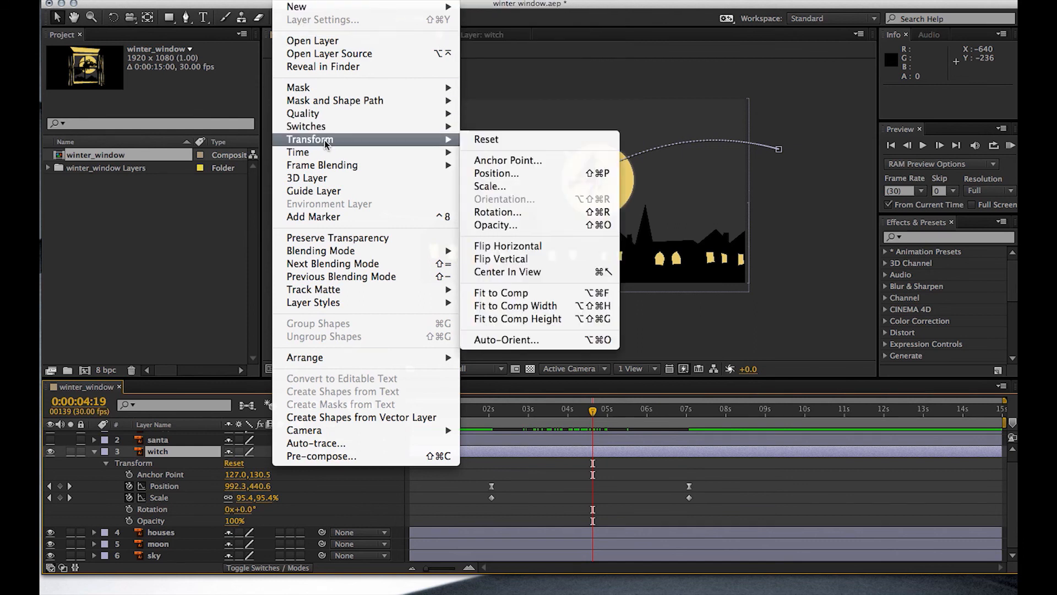
left_click(547, 340)
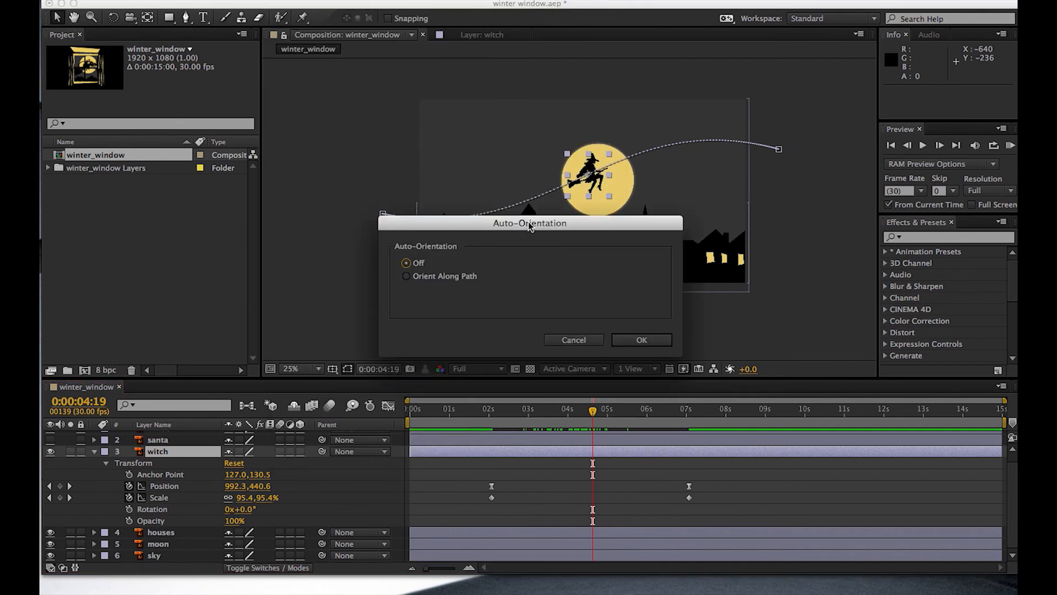
left_click_drag(529, 227, 693, 256)
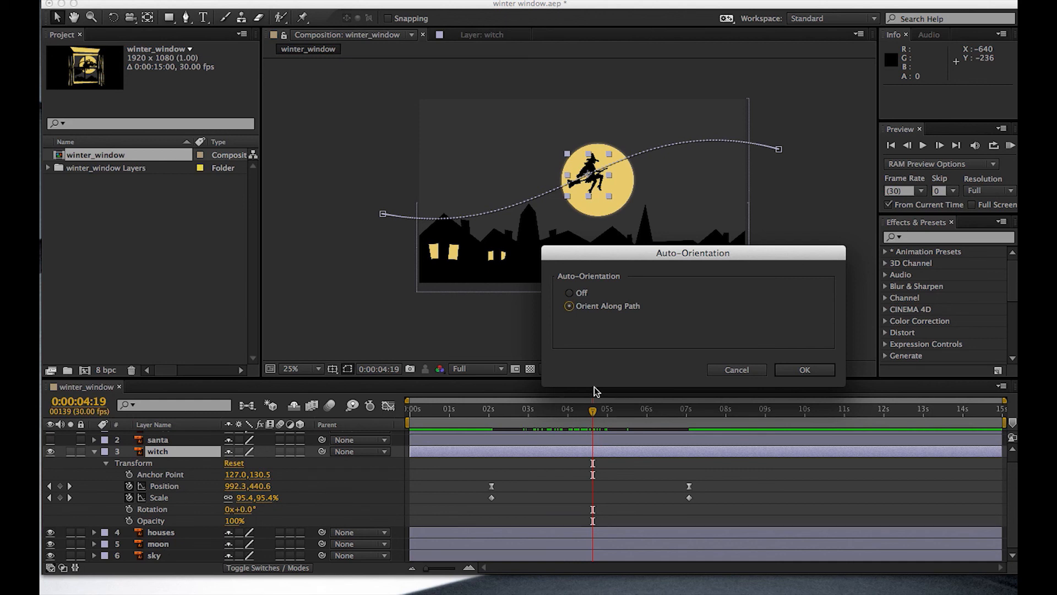
left_click(805, 371)
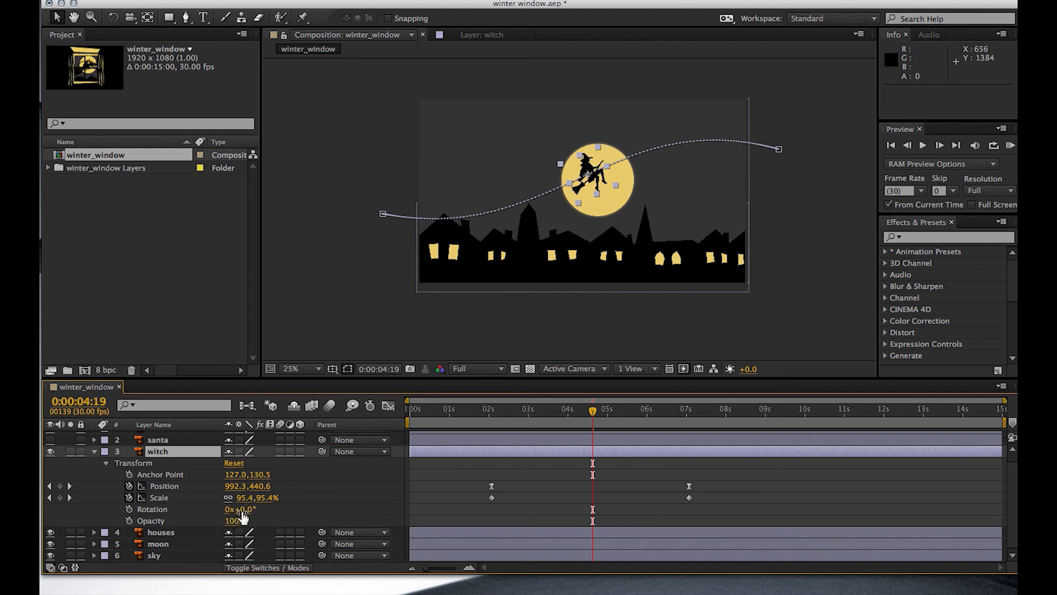
- Set the witch's rotation to 19° and scrub through the flight to check its tilt, returning to 0:00:00:02
left_click_drag(242, 510, 260, 510)
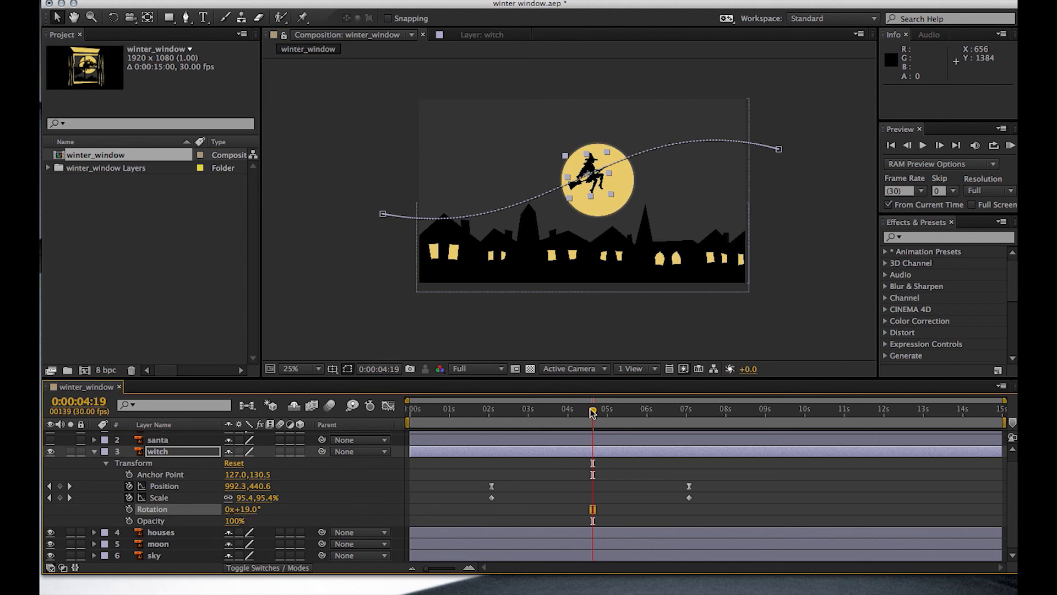
left_click_drag(592, 410, 593, 435)
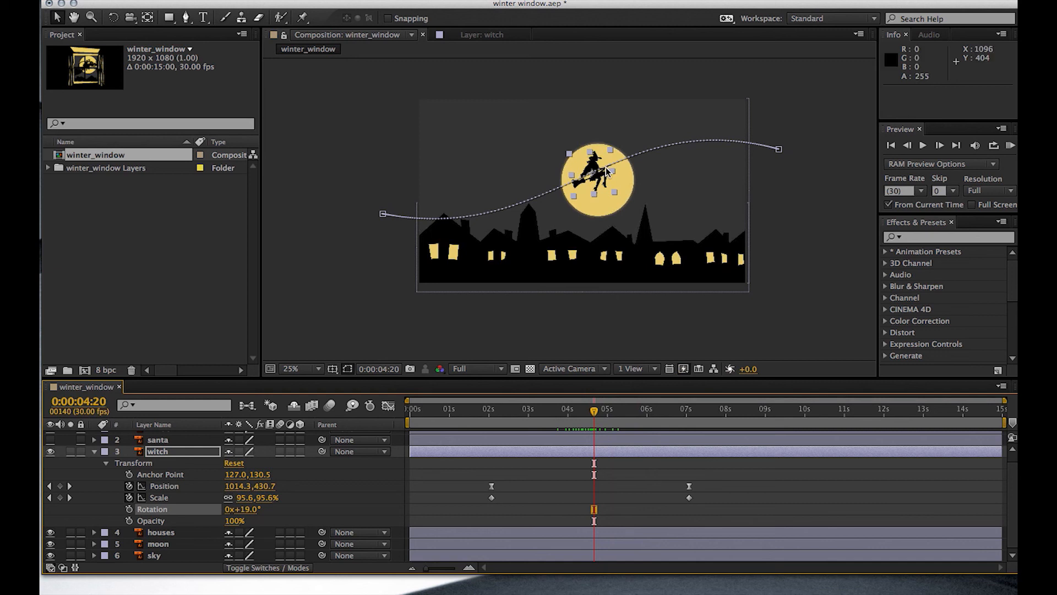
left_click_drag(613, 414, 636, 417)
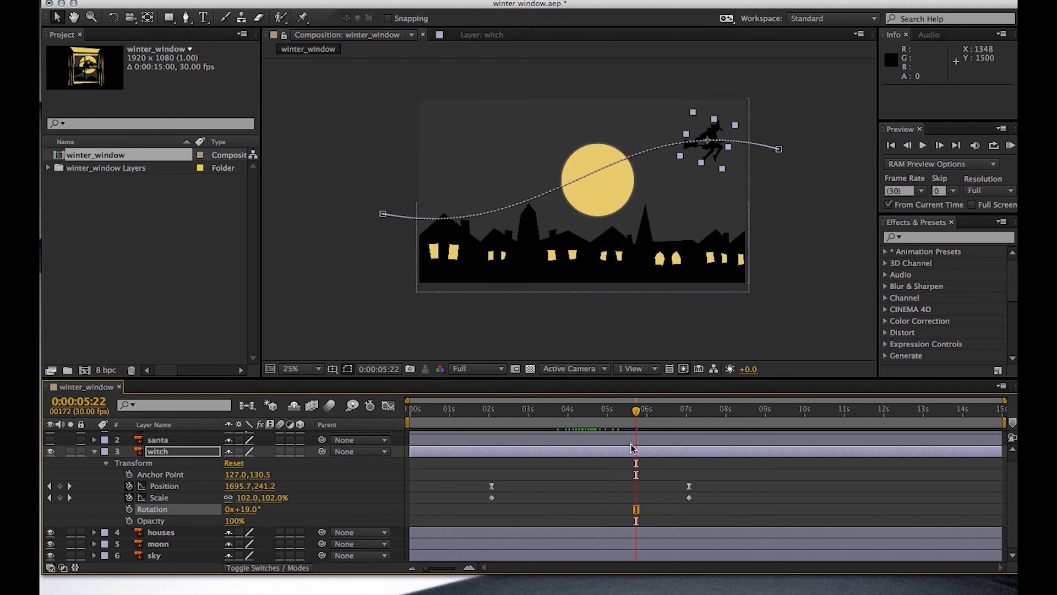
left_click_drag(636, 414, 412, 468)
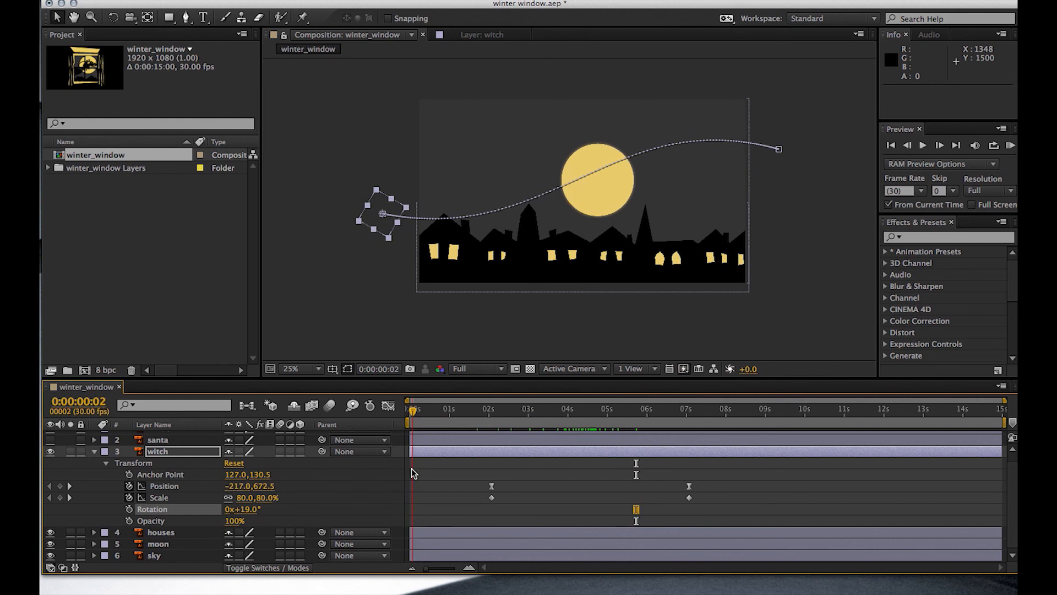
- Play a RAM preview of the witch's flight from 0:00:00:02, and stop the playback
left_click(1010, 145)
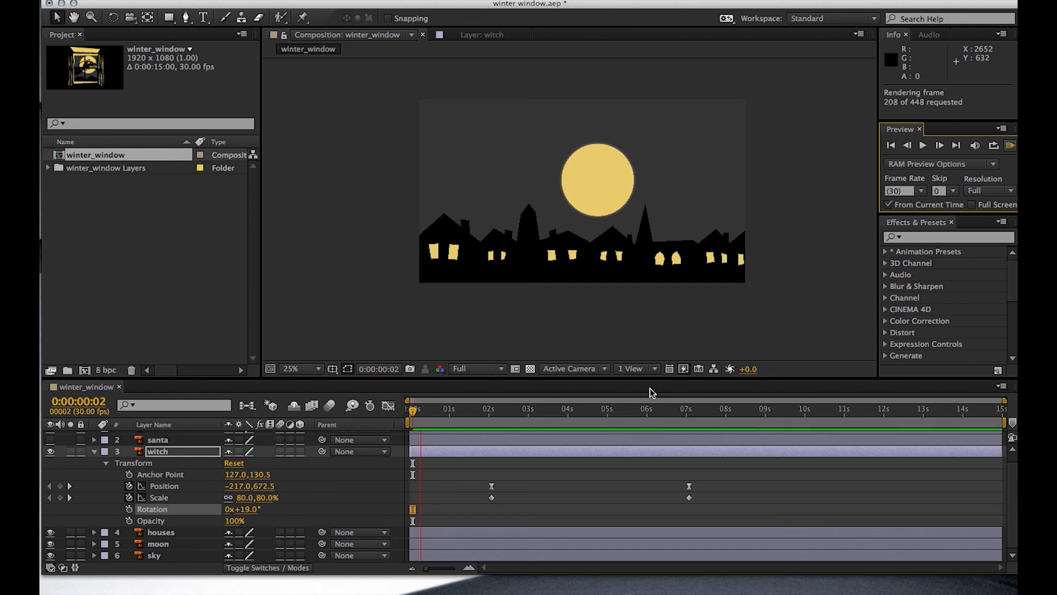
left_click(1009, 147)
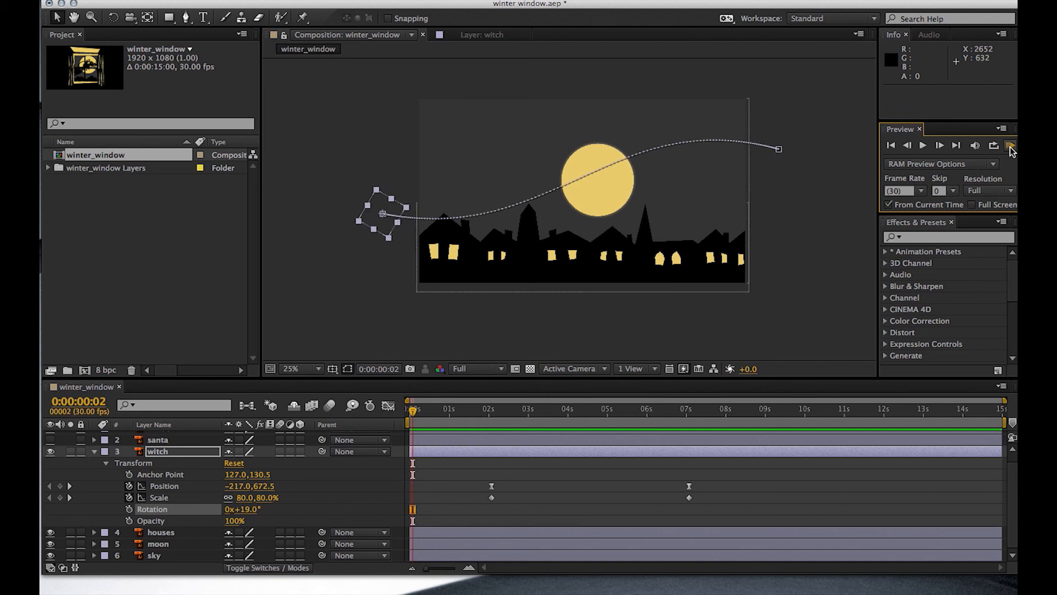
- Save the project and collapse the witch layer's transform properties in the timeline
left_click(163, 0)
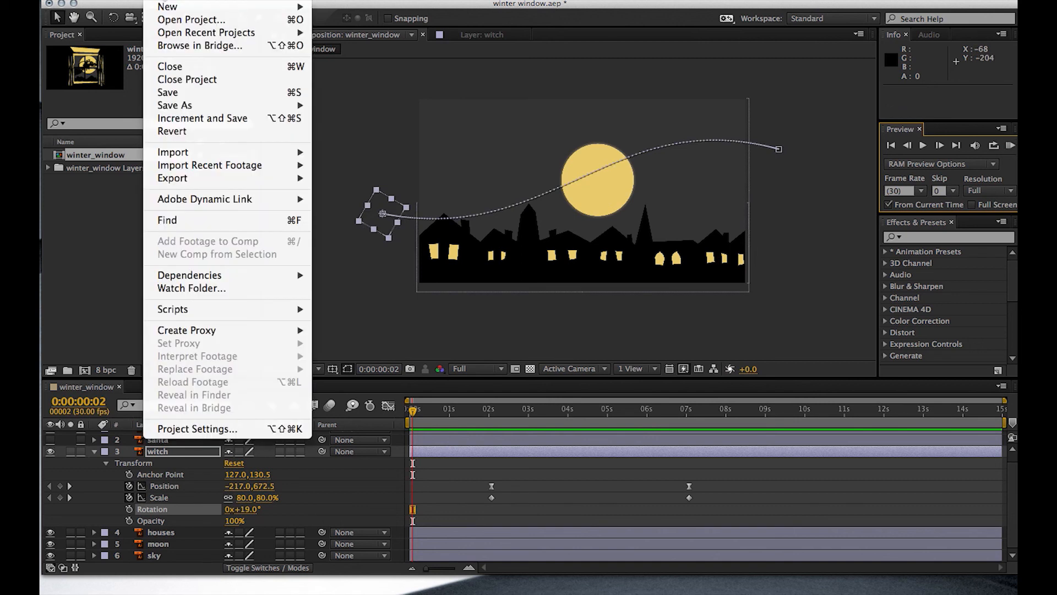
left_click(174, 93)
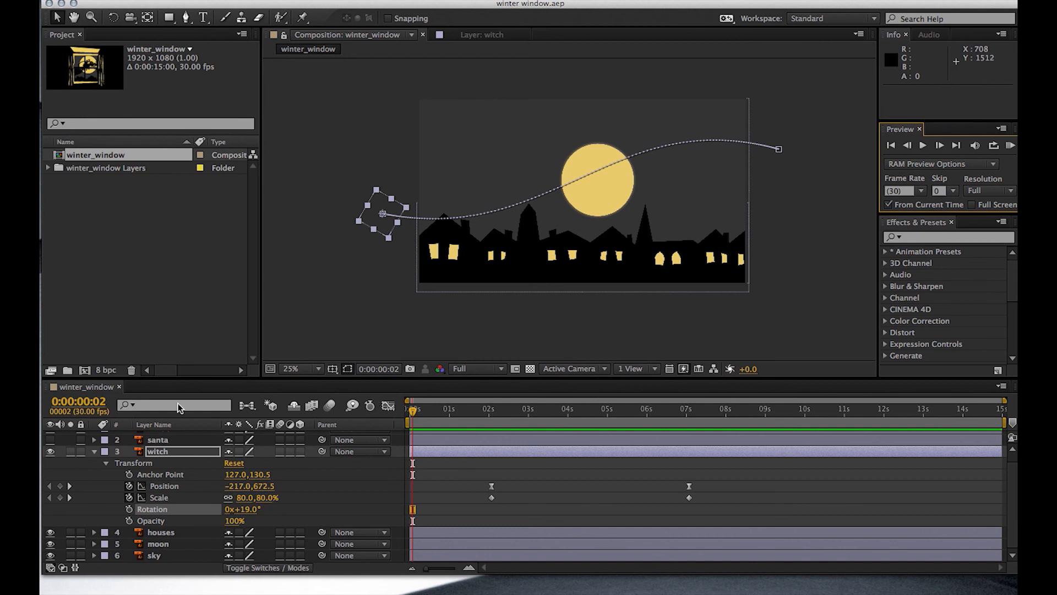
left_click(93, 452)
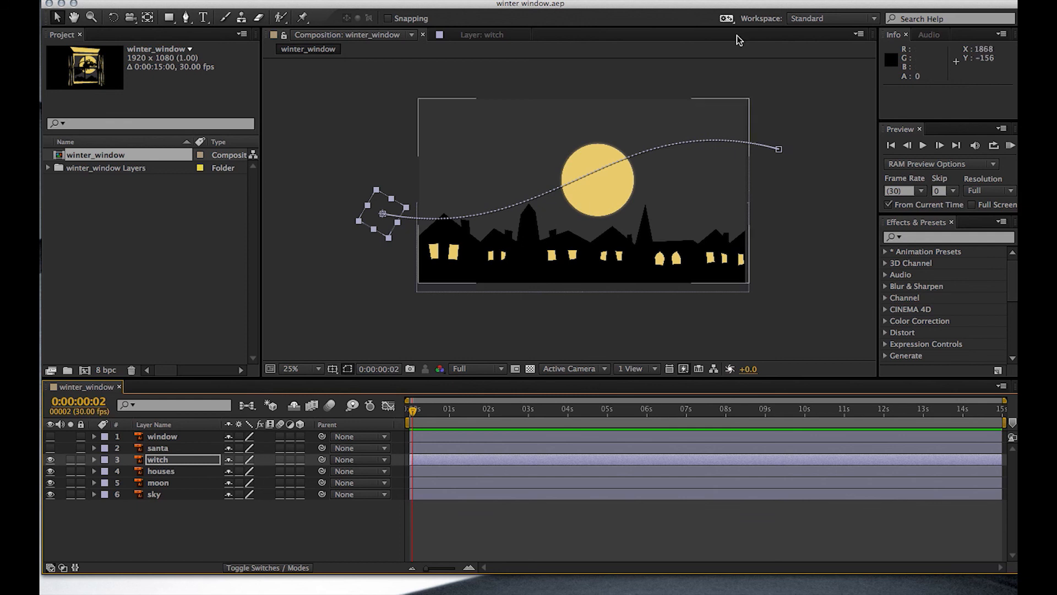
left_click(628, 0)
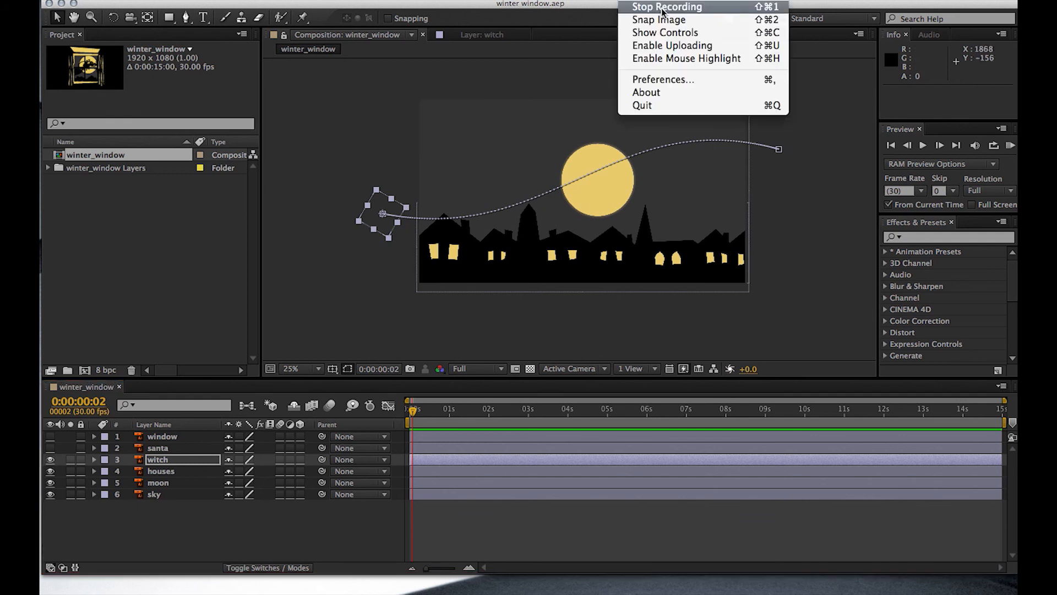